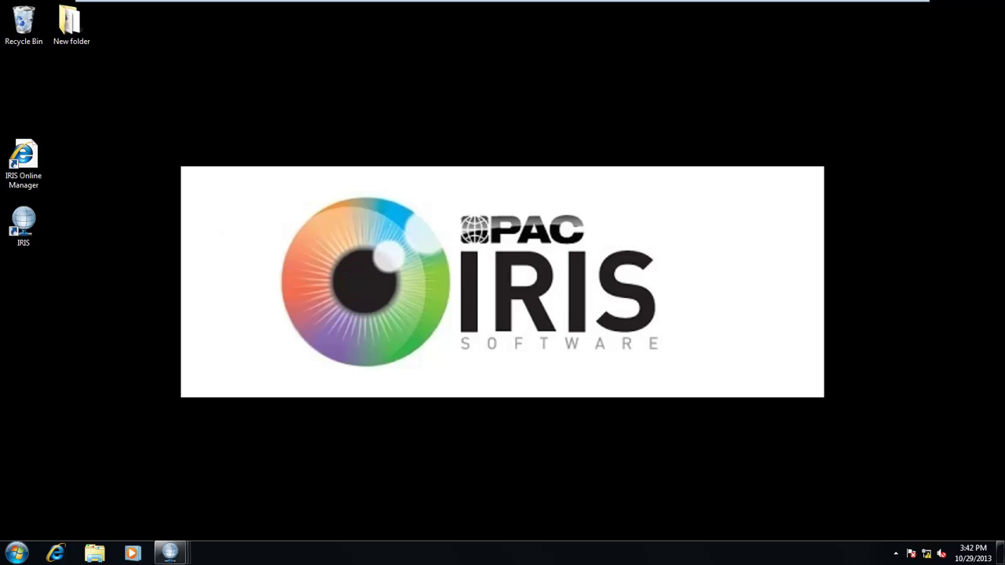
Launch IRIS and log in offline with the administrator user name and password
click(26, 232)
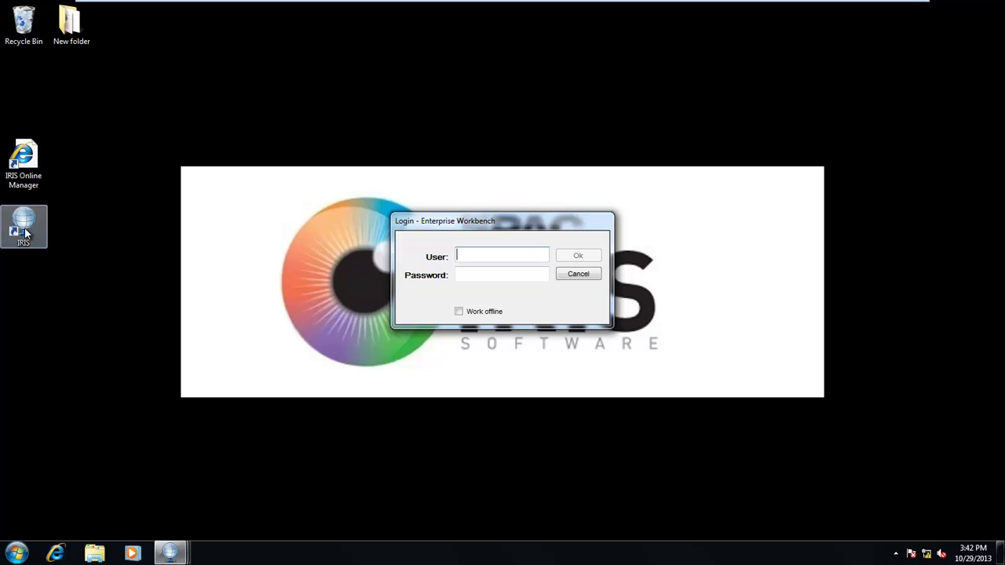
text(admin)
key(Tab)
text(admin)
key(Tab)
key(Return)
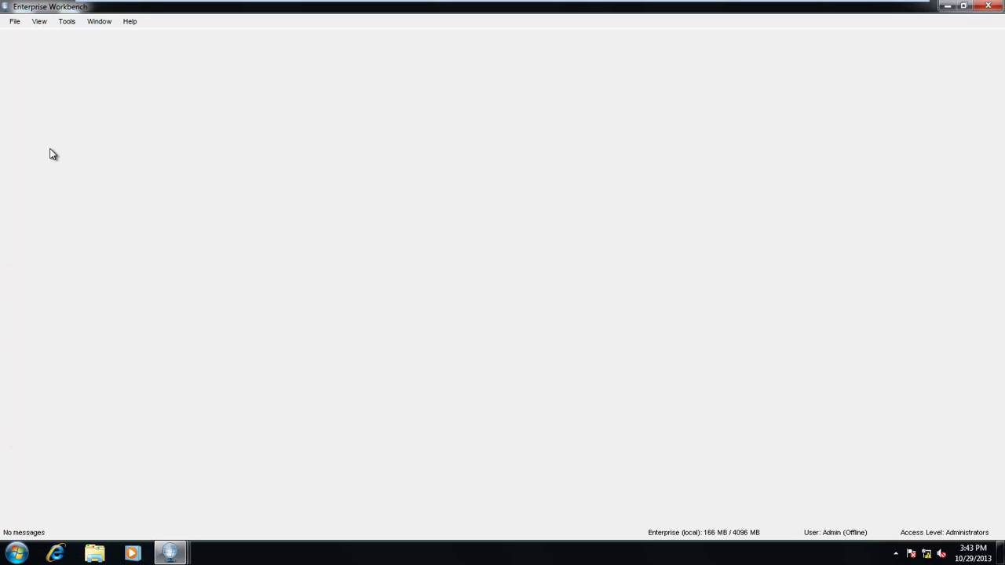
Show the Instruments list, select PMD 110 and connect to it
click(41, 22)
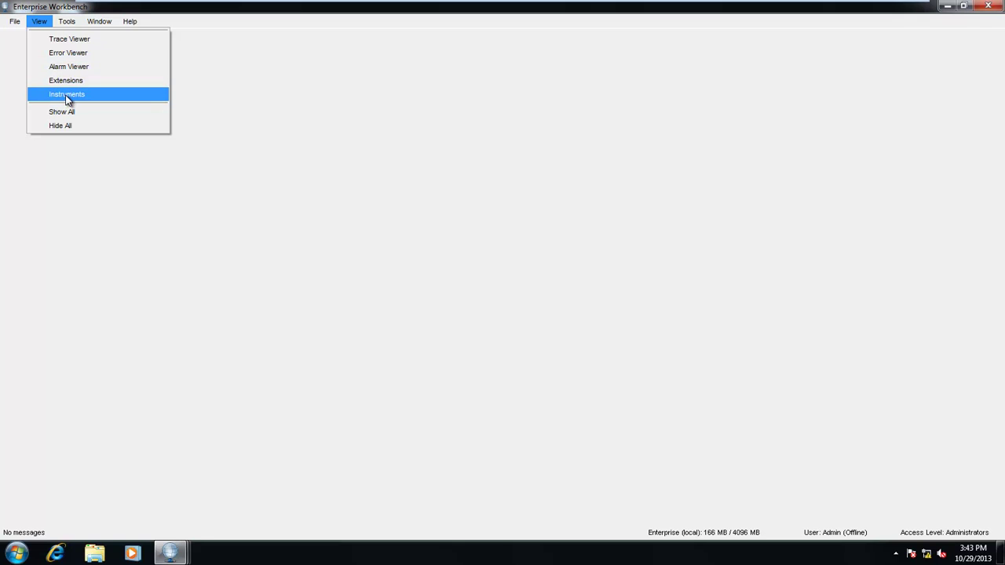
click(68, 96)
drag(180, 119, 58, 470)
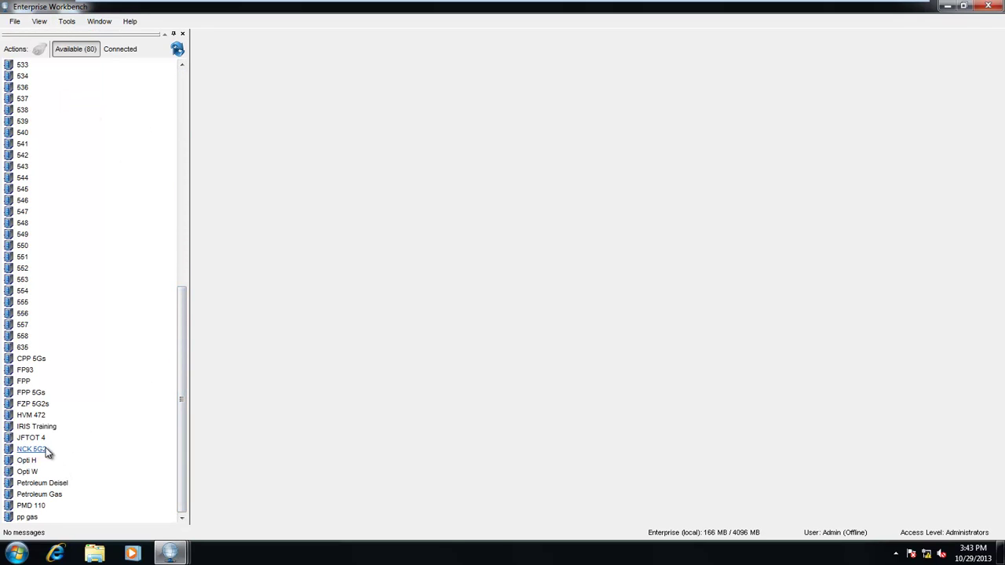
click(31, 505)
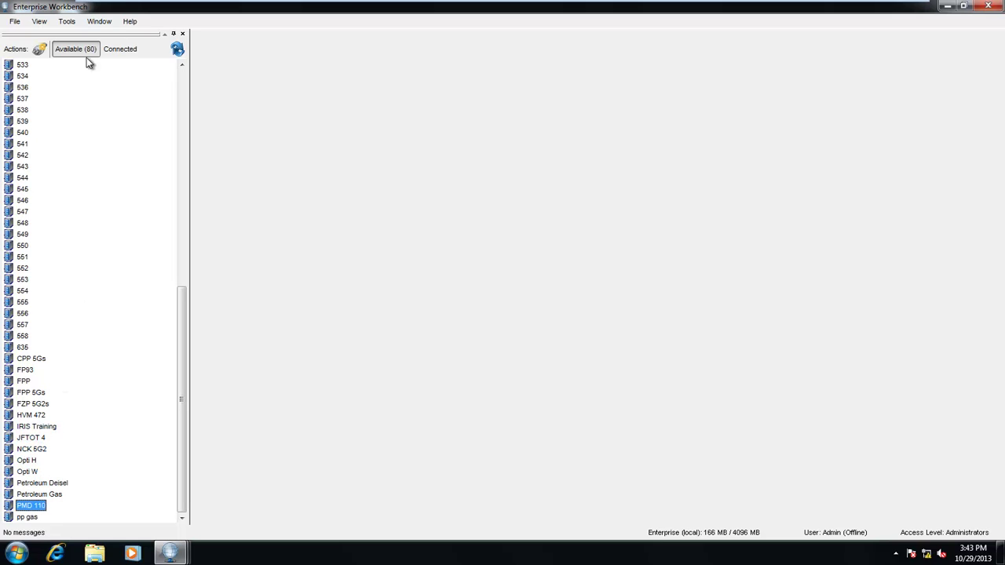
click(38, 50)
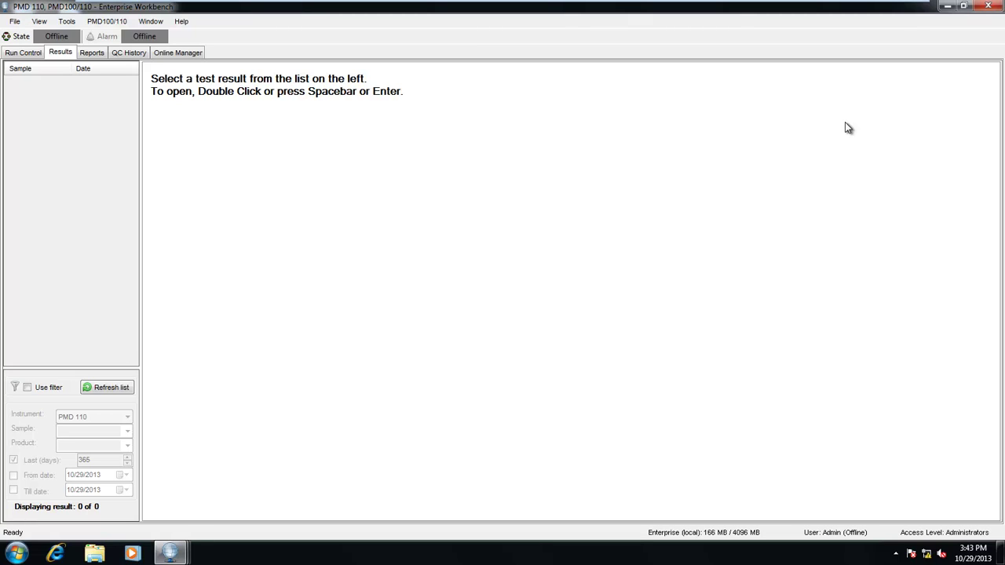
Tour the Run Control, Results, Reports, QC History and Online Manager views, ending on Run Control
click(30, 53)
click(60, 52)
click(93, 52)
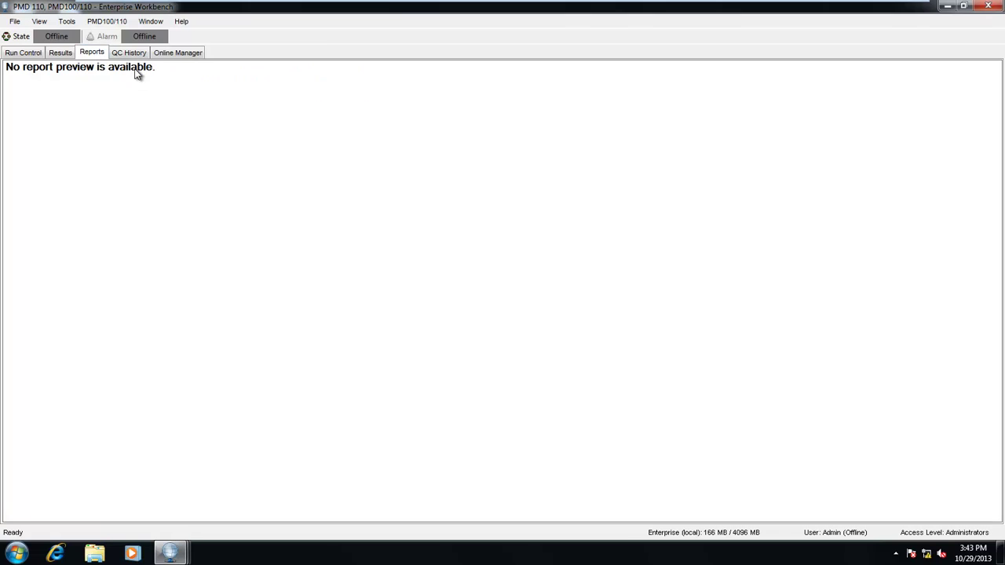
click(128, 53)
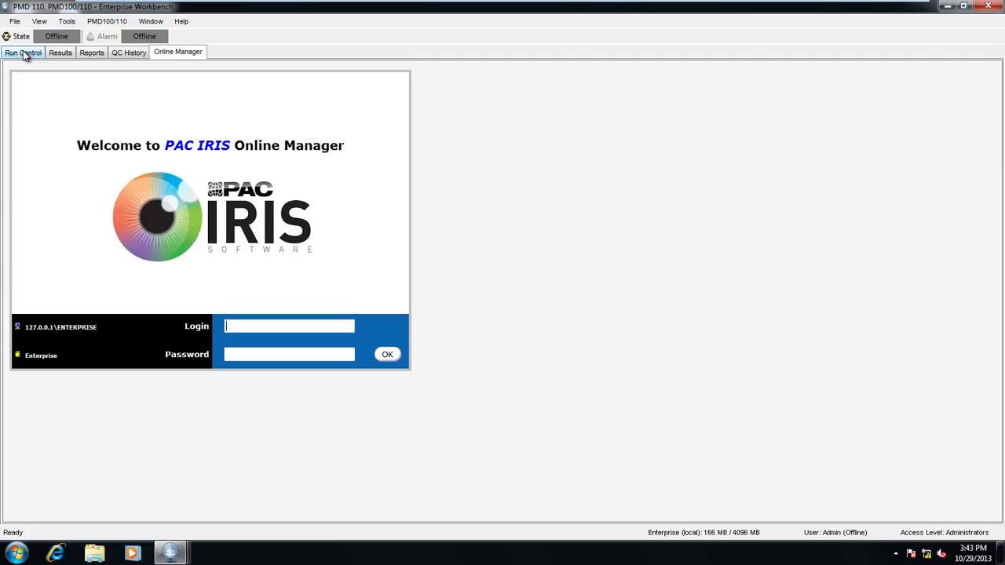
click(23, 53)
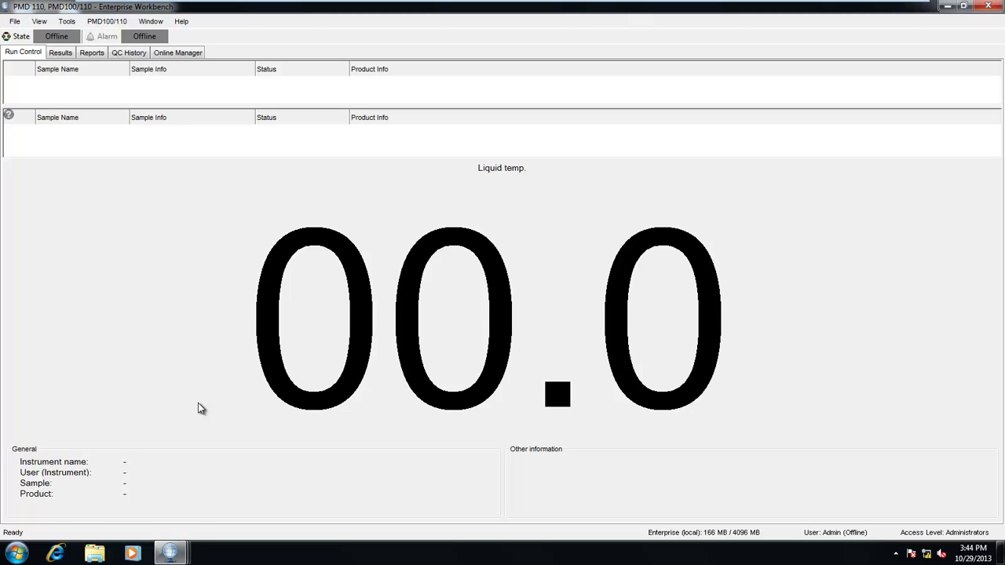
Switch to the Results view to load the list of 797 test results
click(63, 53)
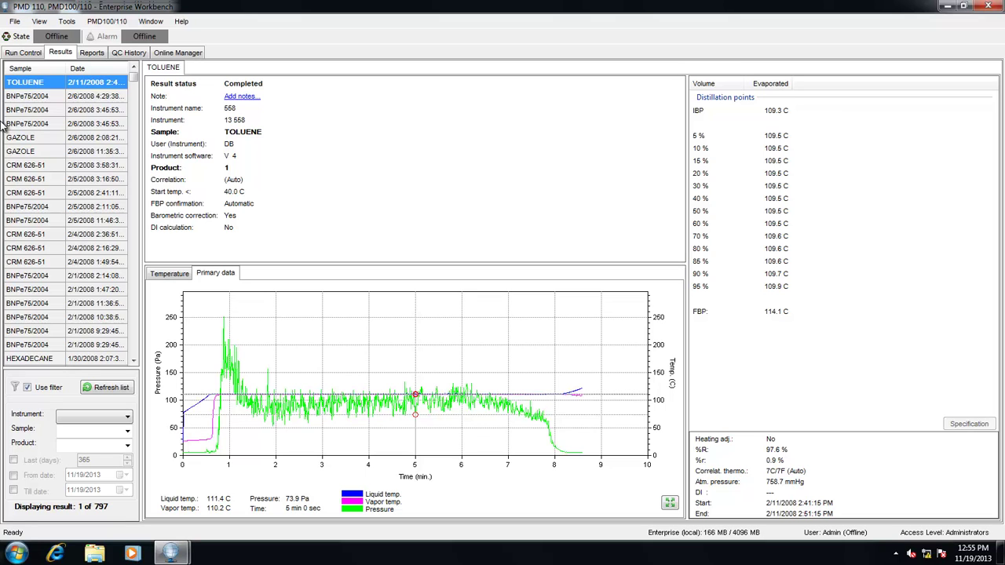
Select the 2/6/2008 GAZOLE result and open it in a new tab
click(36, 137)
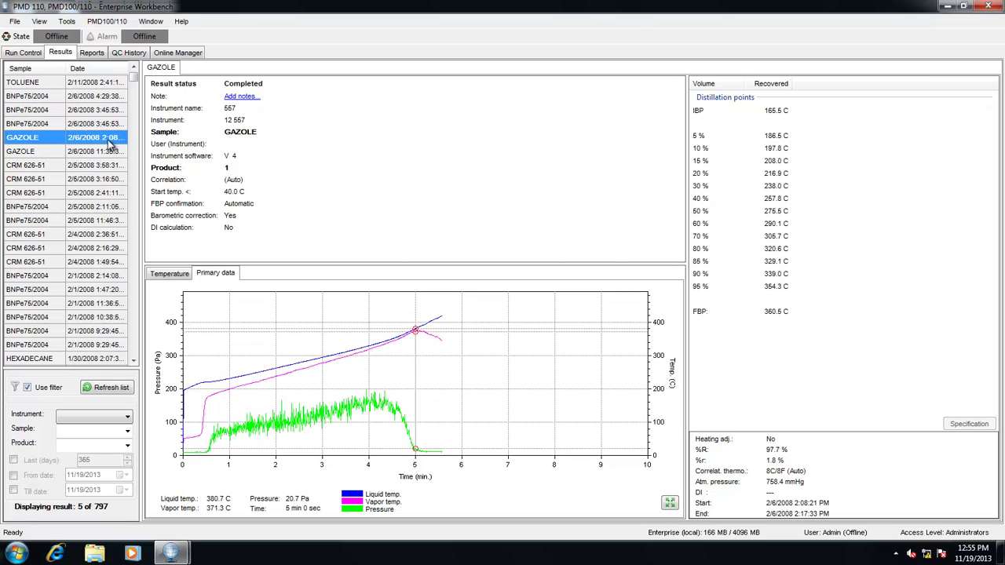
right_click(38, 140)
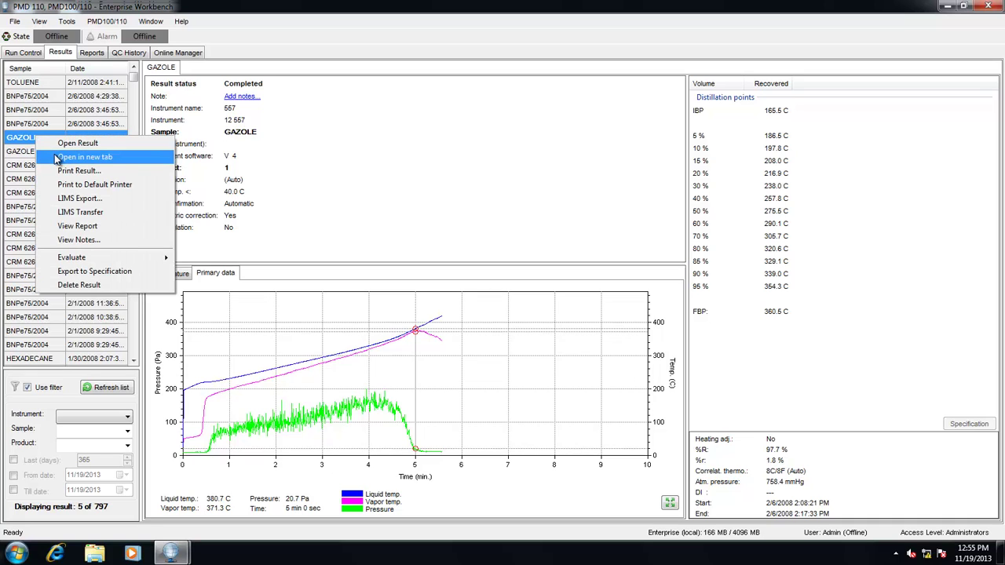
click(56, 156)
right_click(56, 145)
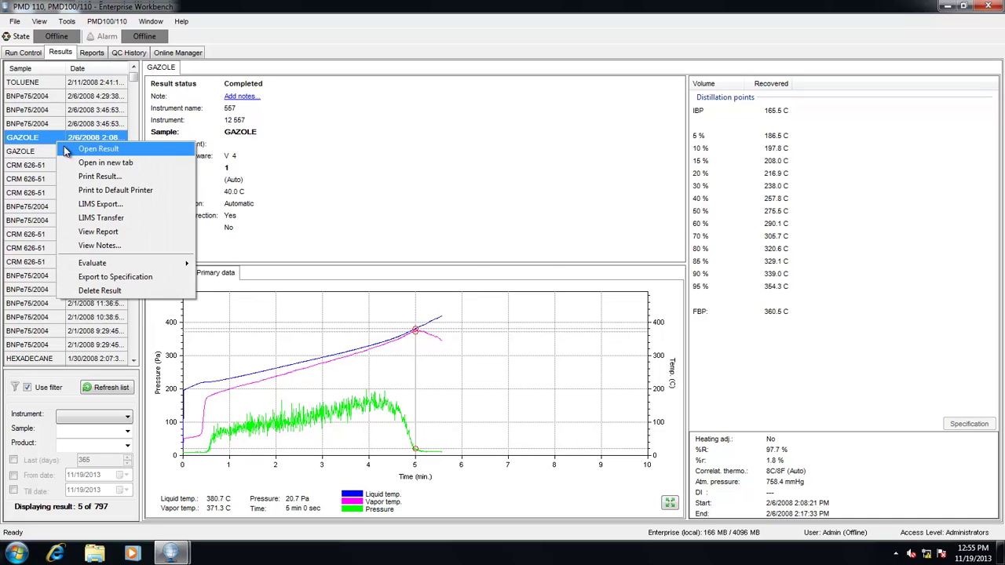
click(85, 161)
Open the CRM 626-51 result in a new tab, then close that tab again
right_click(88, 179)
click(104, 195)
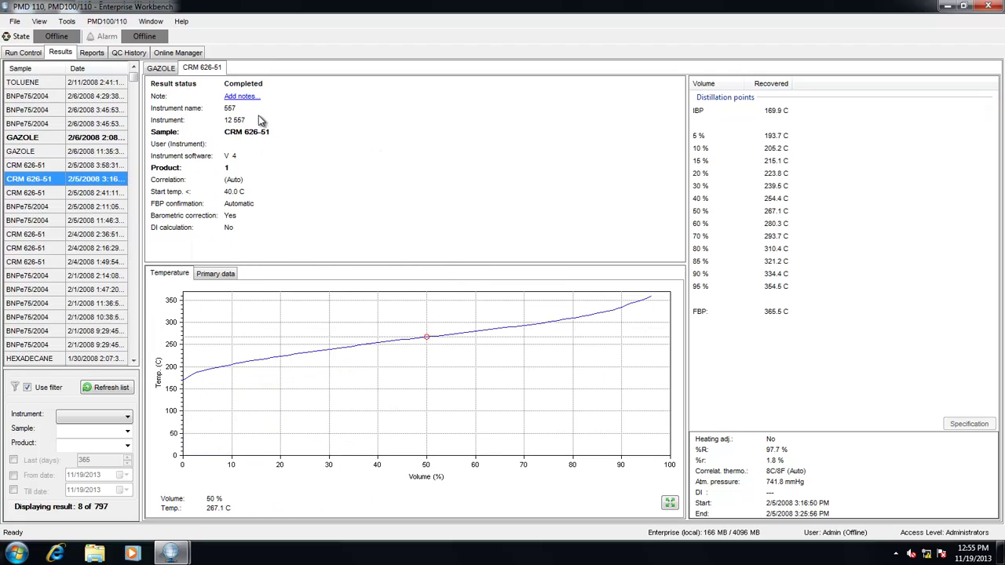
right_click(216, 71)
click(214, 82)
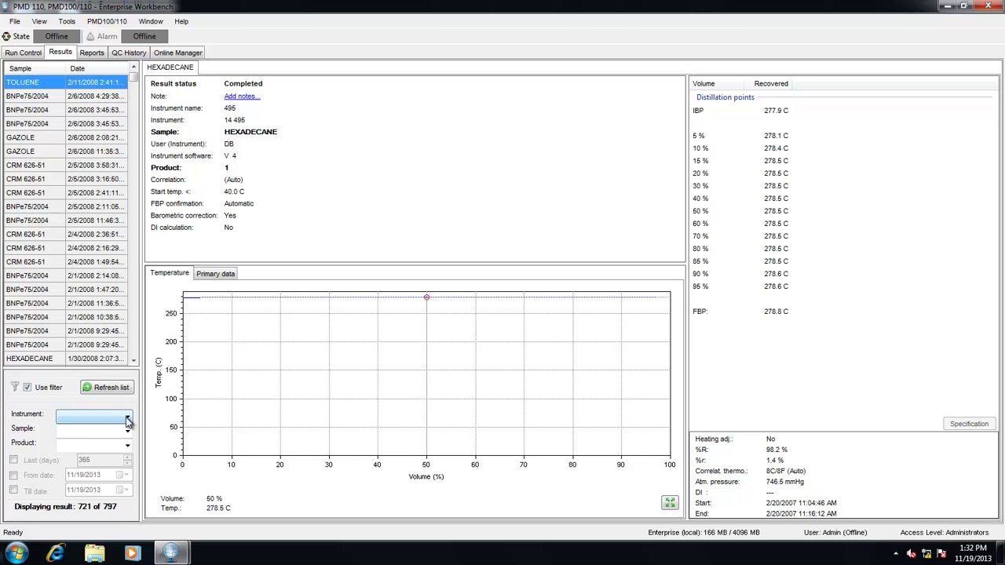
Filter the results list to instrument 520 and refresh it
click(128, 421)
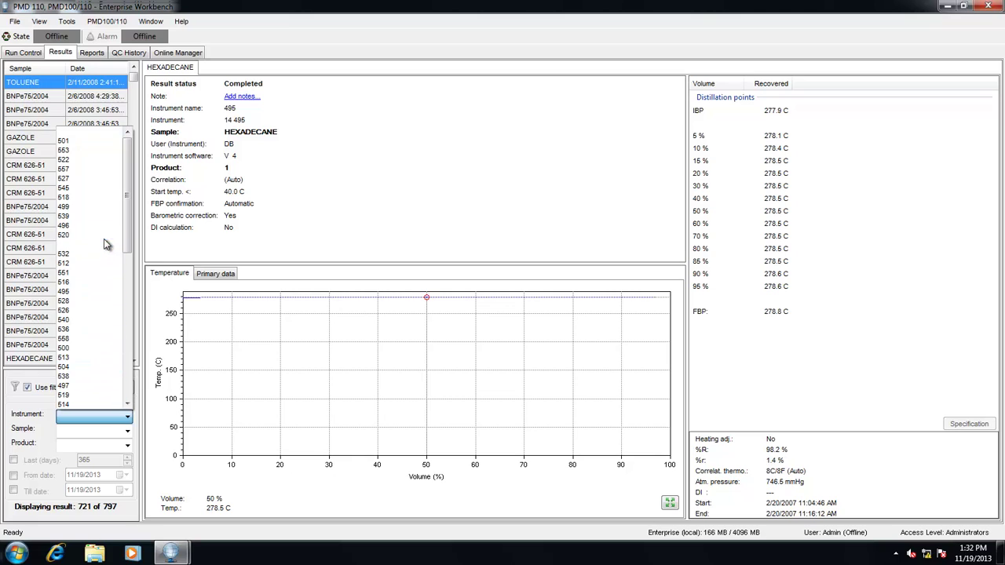
click(107, 236)
click(102, 390)
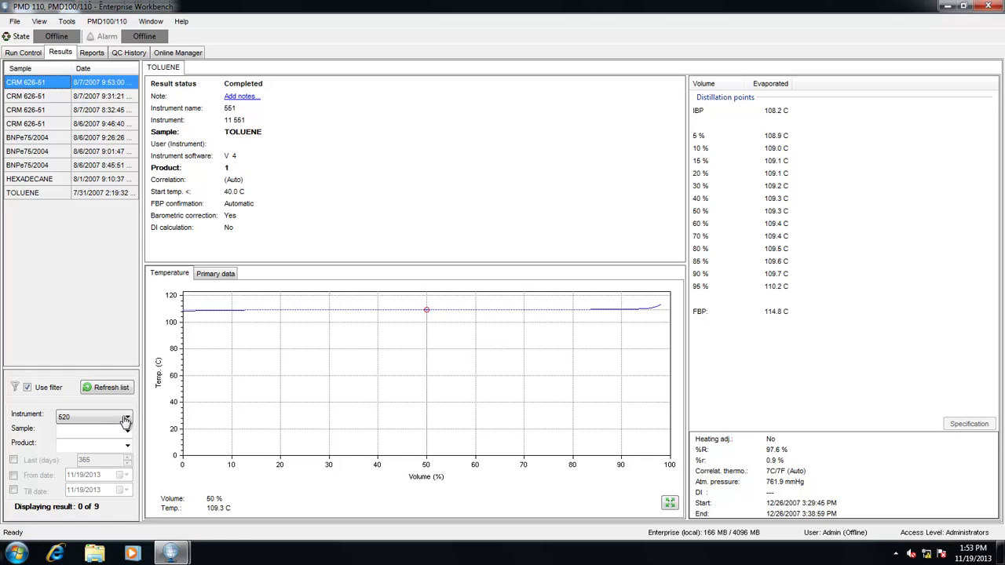
Set the instrument filter back to blank and reload the full results list
click(128, 422)
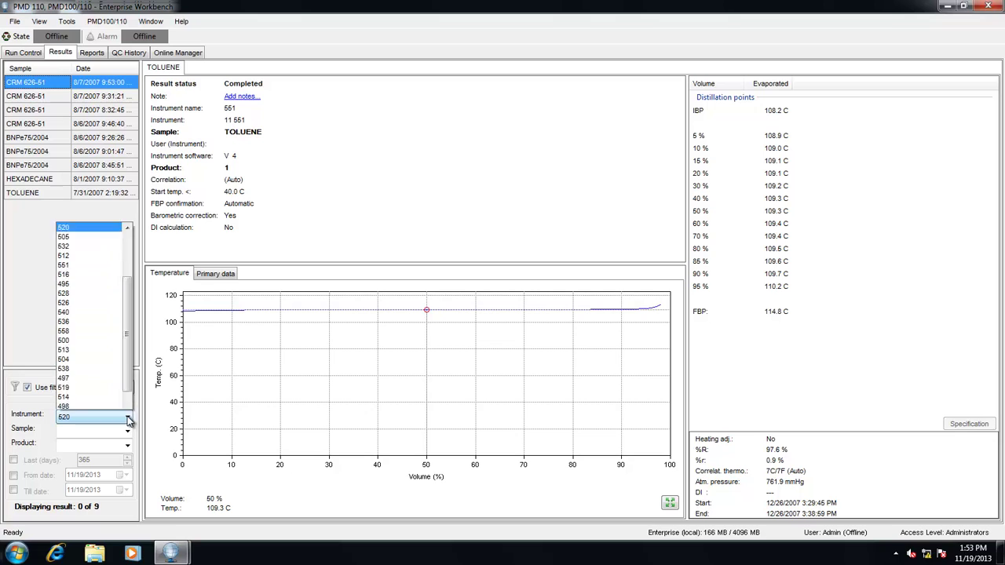
scroll(110, 147, up, 4)
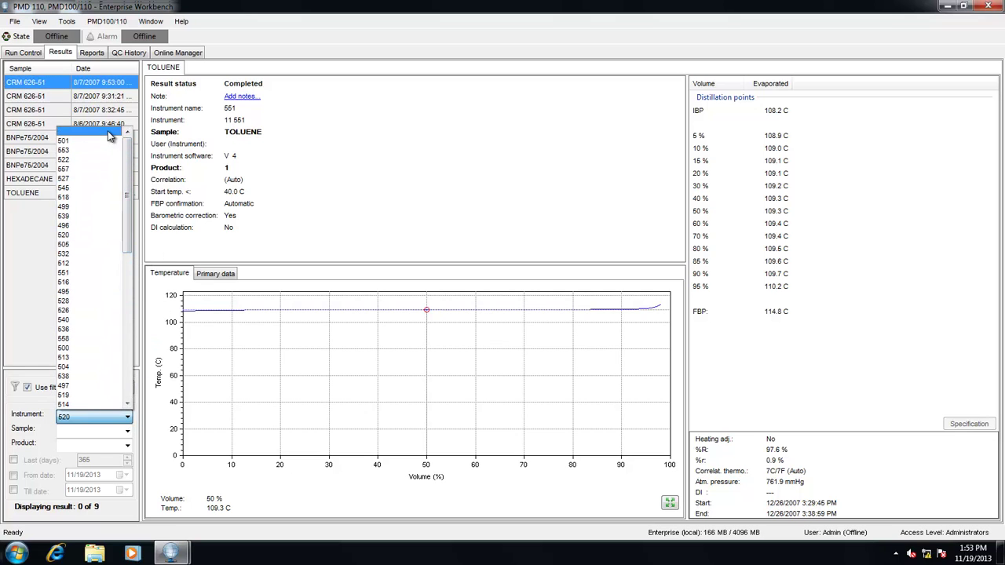
click(109, 135)
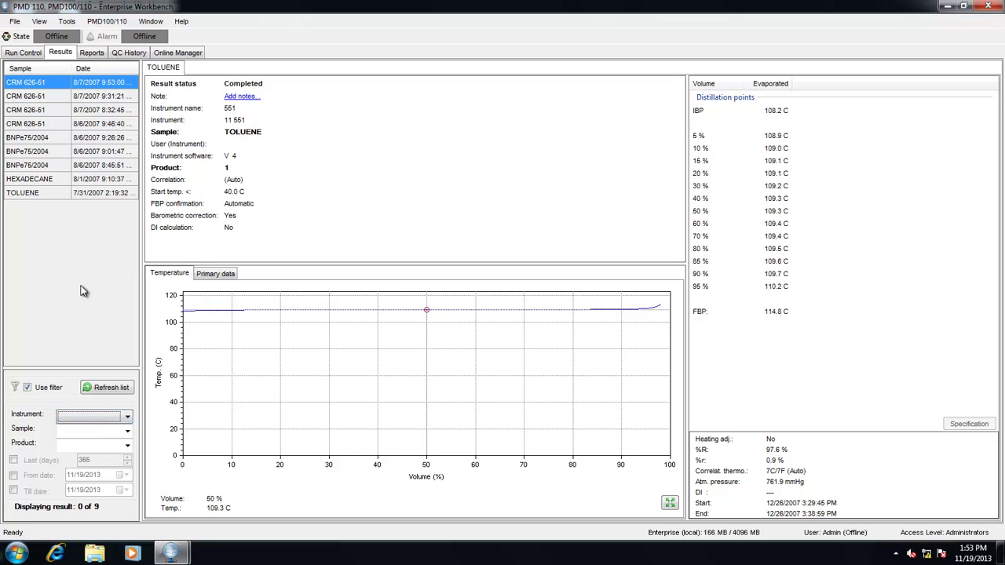
click(111, 391)
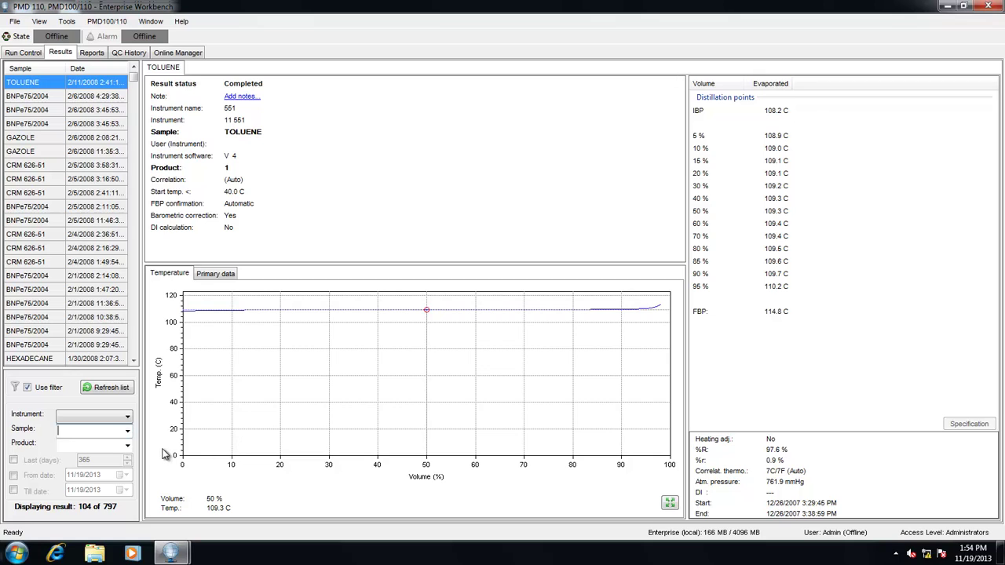
Filter the results by sample TOLUENE and refresh, giving 108 results
click(127, 431)
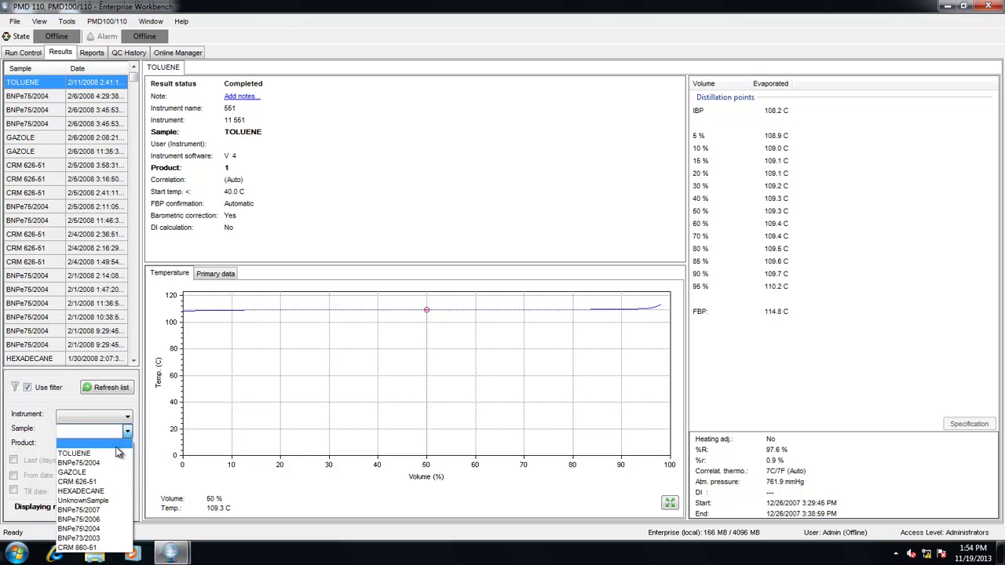
text(tolue)
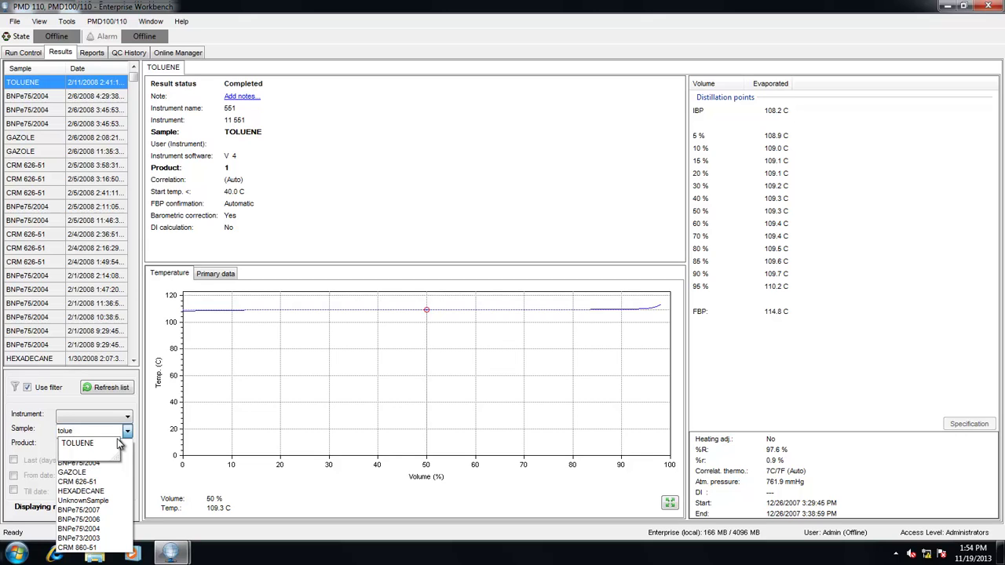
key(Down)
click(117, 444)
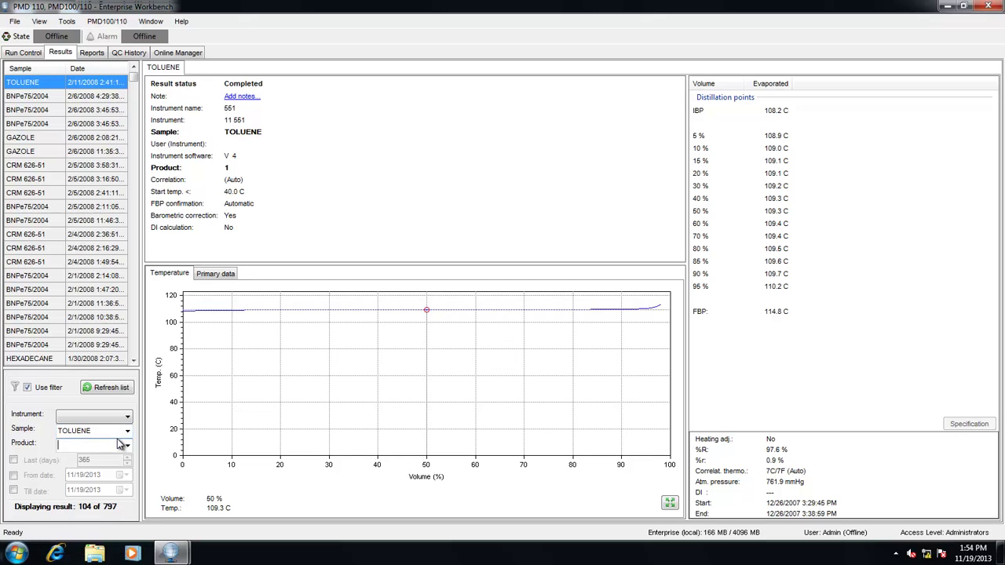
click(119, 390)
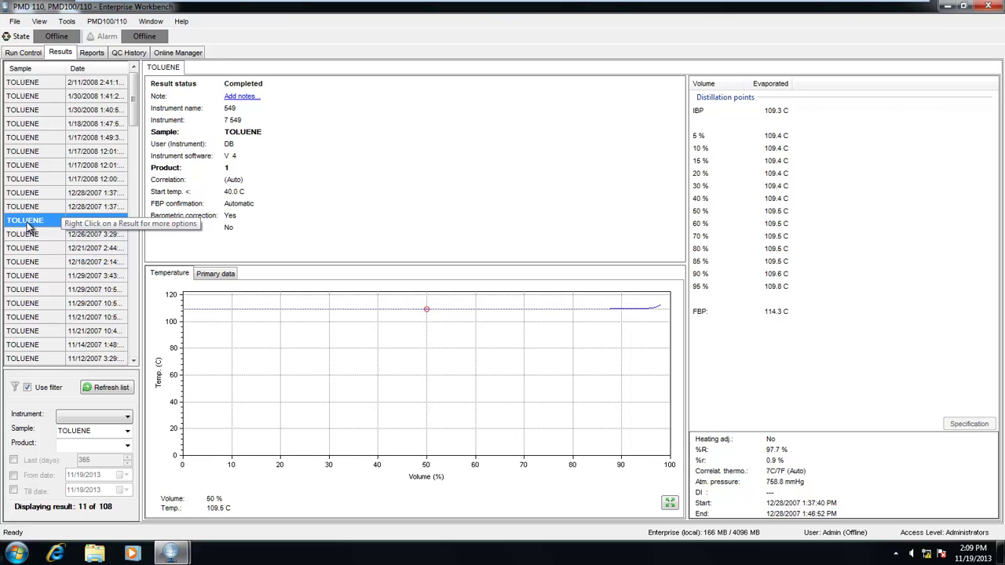
Open the report for the 12/28/2007 TOLUENE result with View Report
right_click(28, 225)
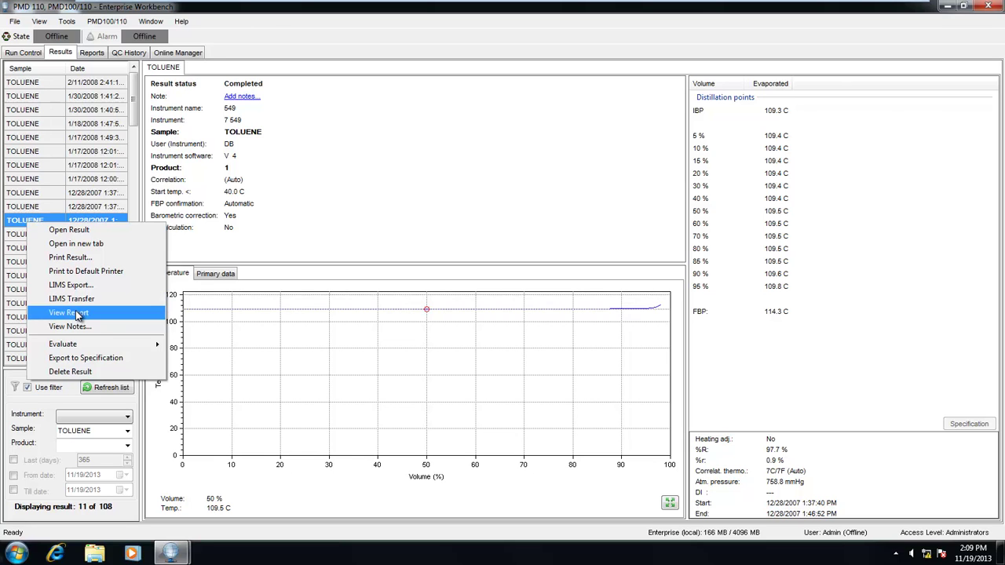
click(78, 313)
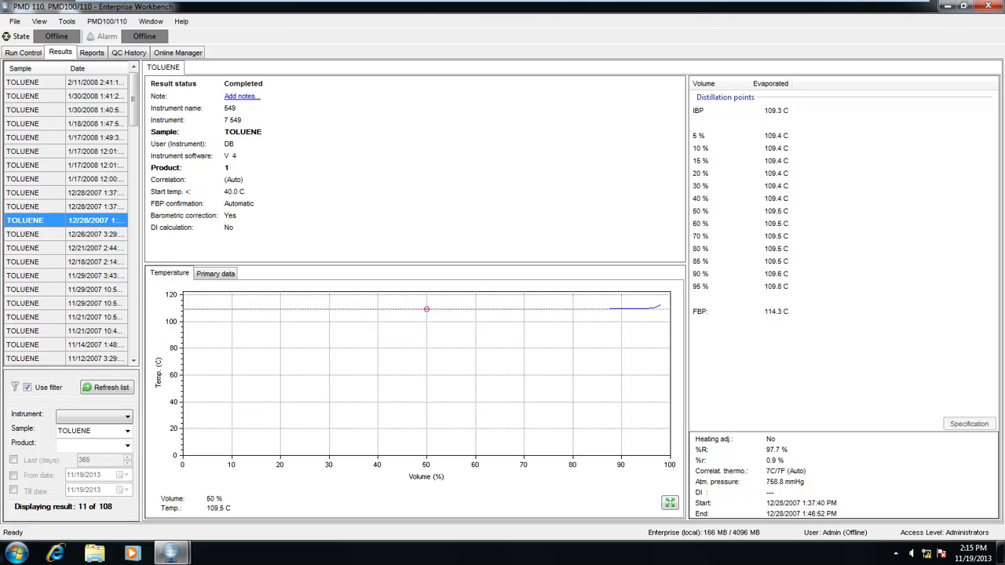
right_click(74, 224)
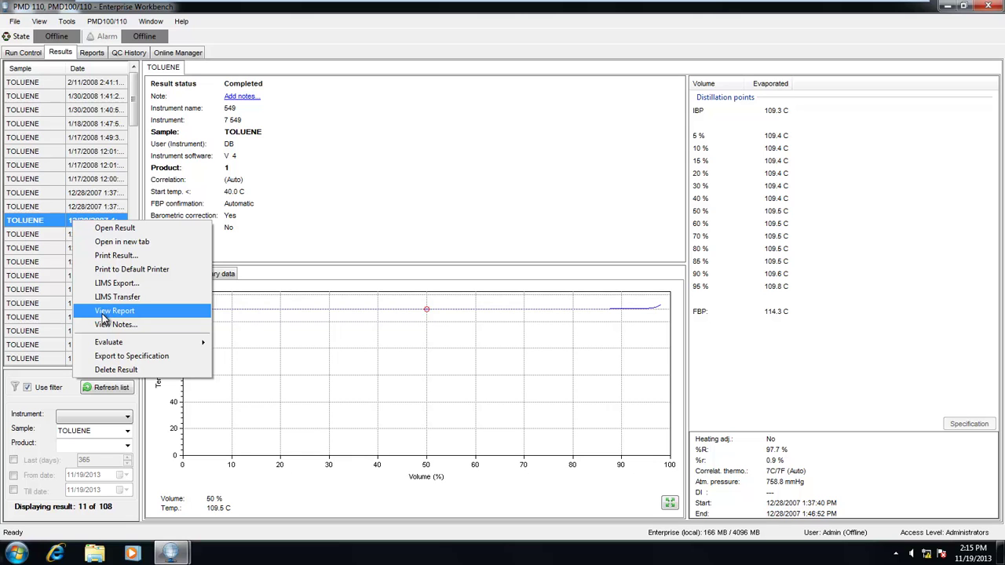
click(94, 55)
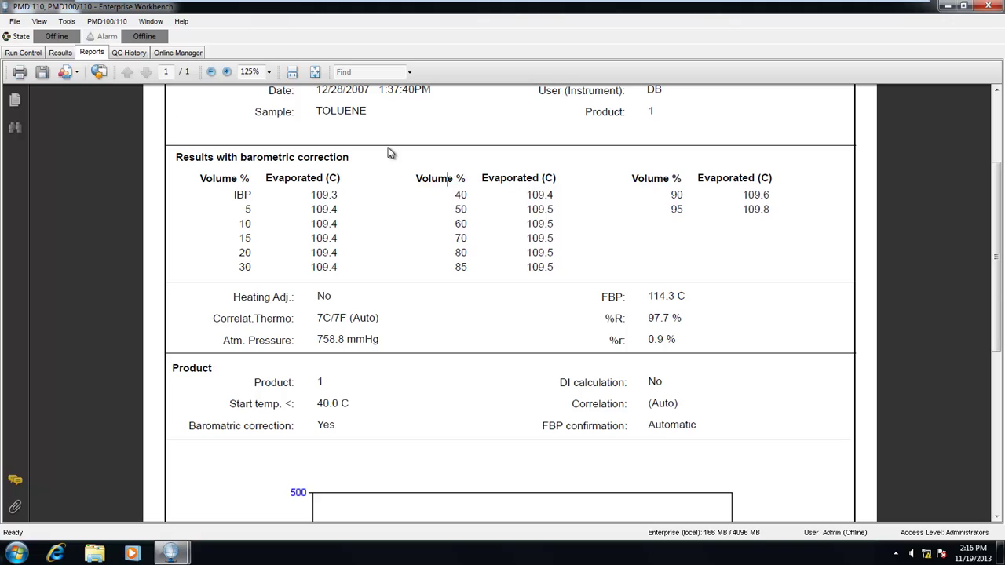
Scroll the TOLUENE report and zoom between 100% and 150%, settling at 125%
scroll(365, 166, up, 4)
scroll(361, 185, down, 10)
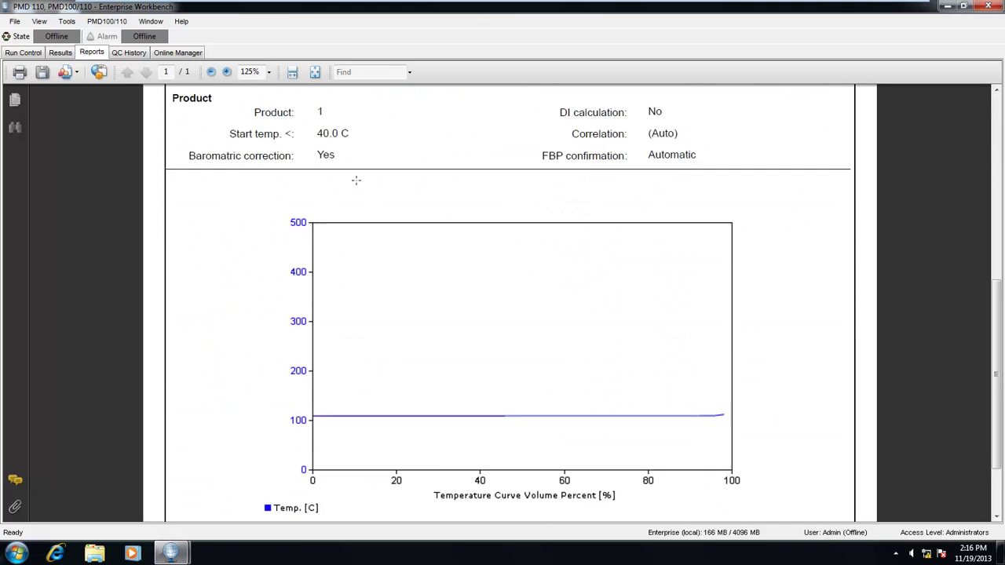
scroll(355, 180, up, 8)
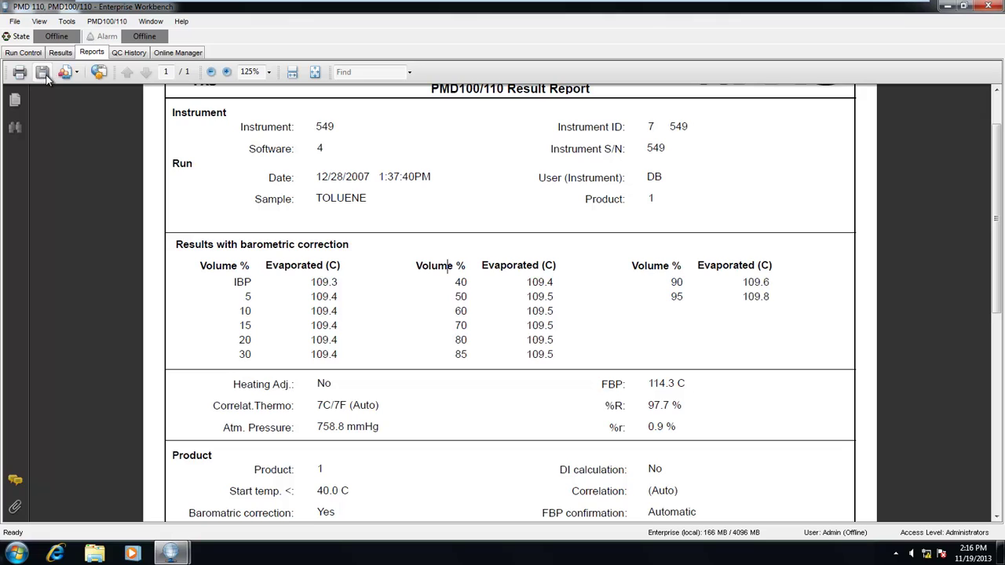
click(227, 73)
click(213, 72)
click(212, 73)
click(226, 73)
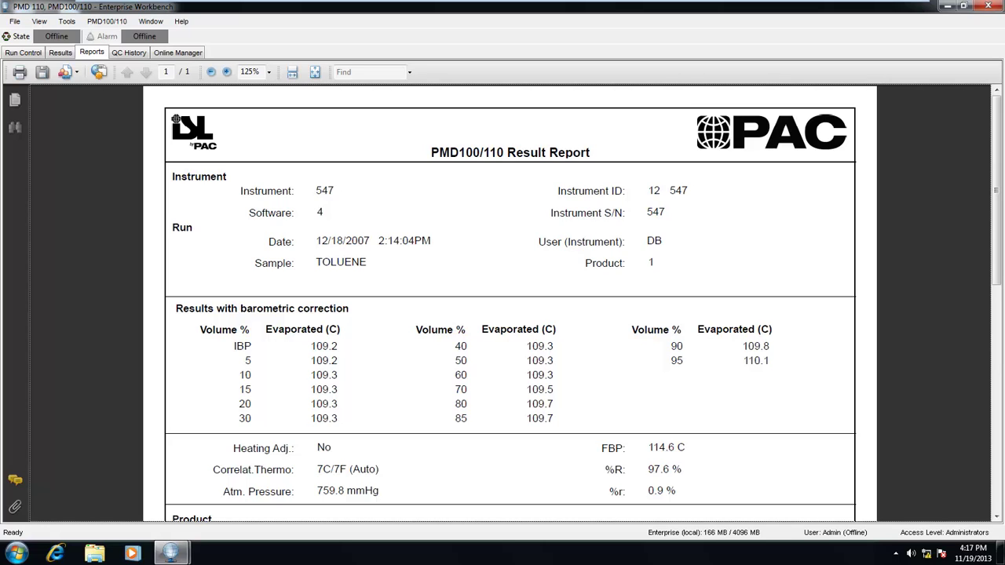
In QC History, review the BNP QC specification limits (IBP target 147, FBP 257)
click(129, 53)
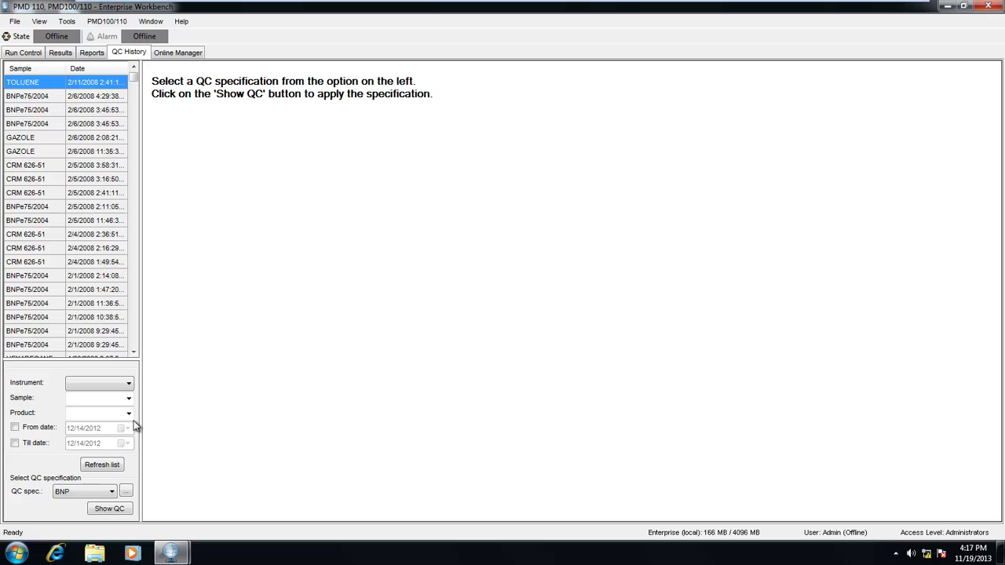
click(126, 491)
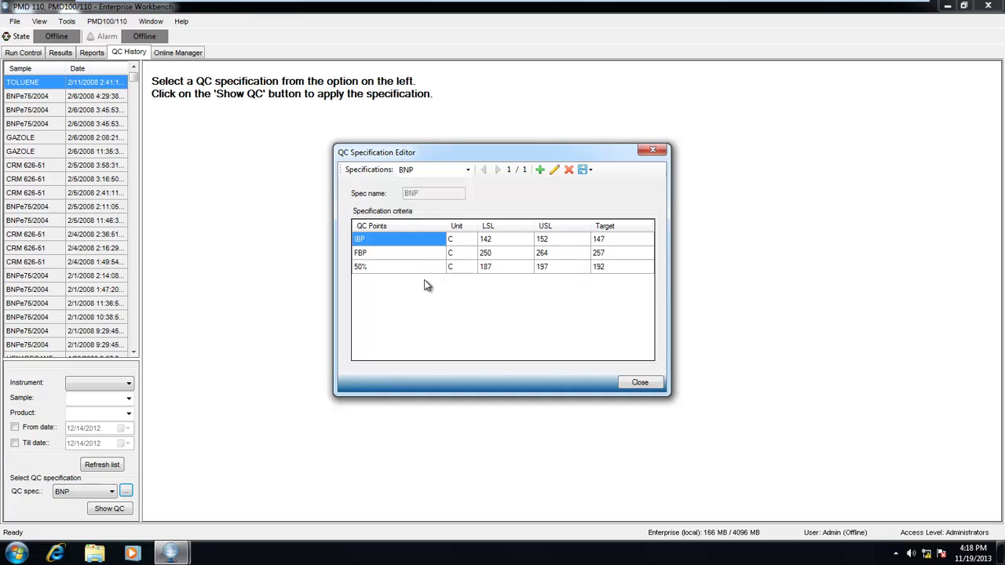
click(634, 383)
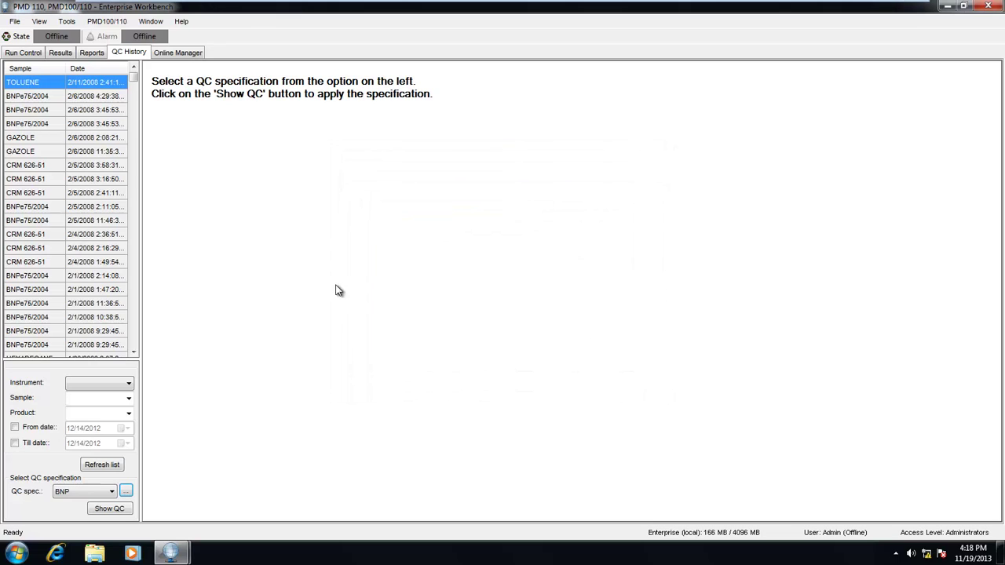
Filter QC history to sample BNPe75/2004 with no instrument filter and refresh
click(126, 384)
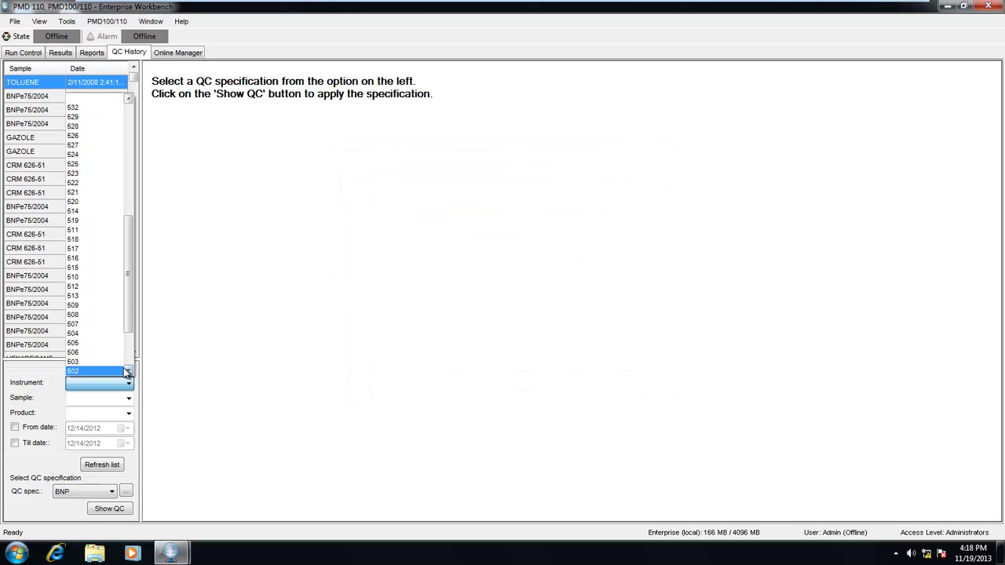
click(128, 384)
click(130, 399)
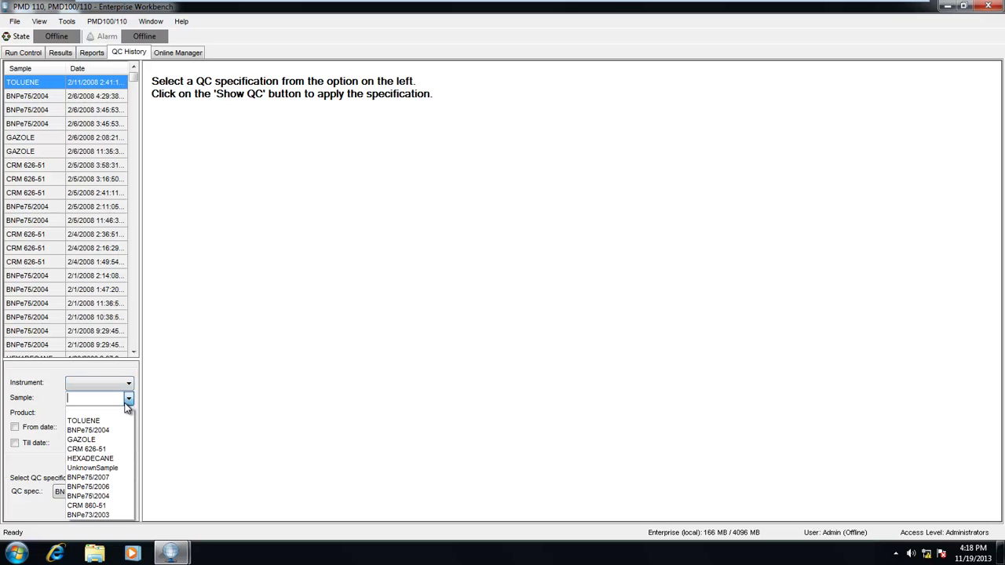
click(110, 428)
click(100, 464)
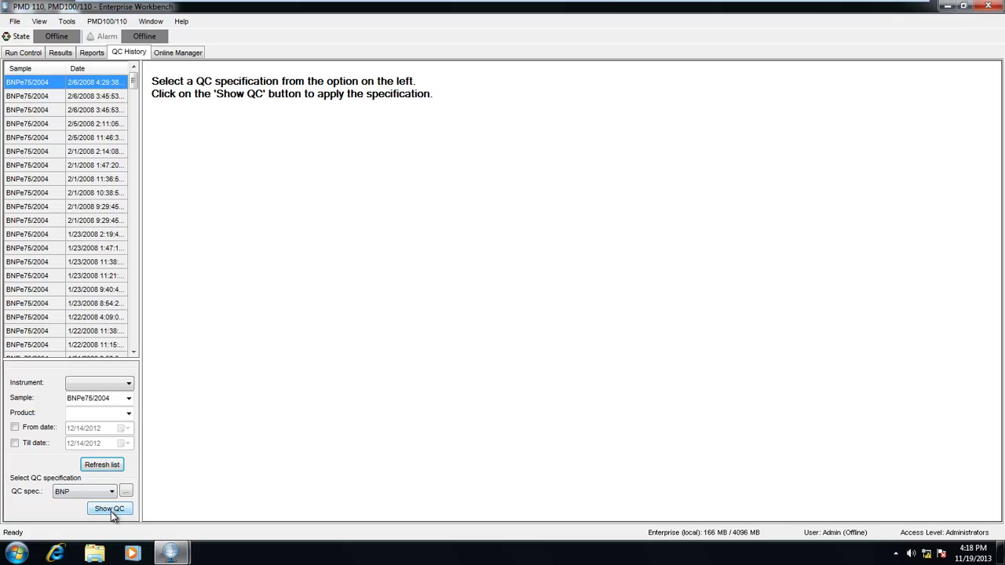
Keep BNP as the QC specification and plot the IBP control chart for BNPe75/2004
click(111, 493)
click(111, 493)
click(110, 508)
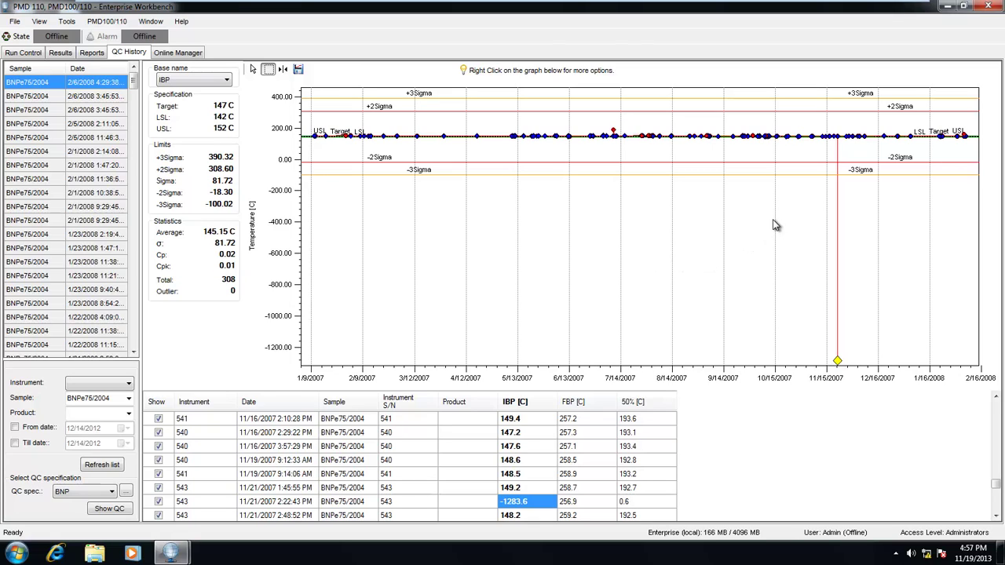
Inspect the red out-of-control points and locate the -1283.6 outlier run in the table
mouse_move(834, 357)
click(613, 133)
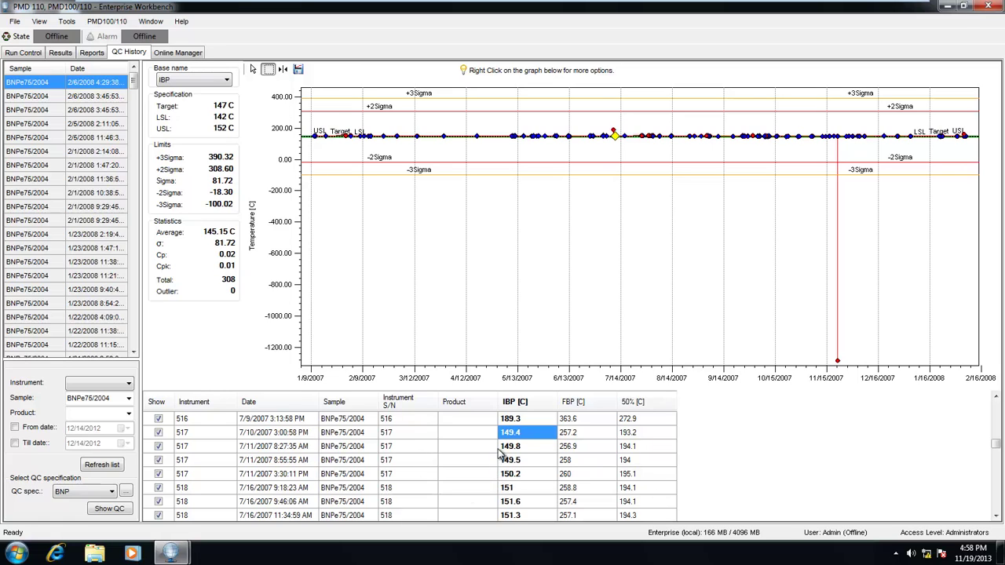
click(837, 361)
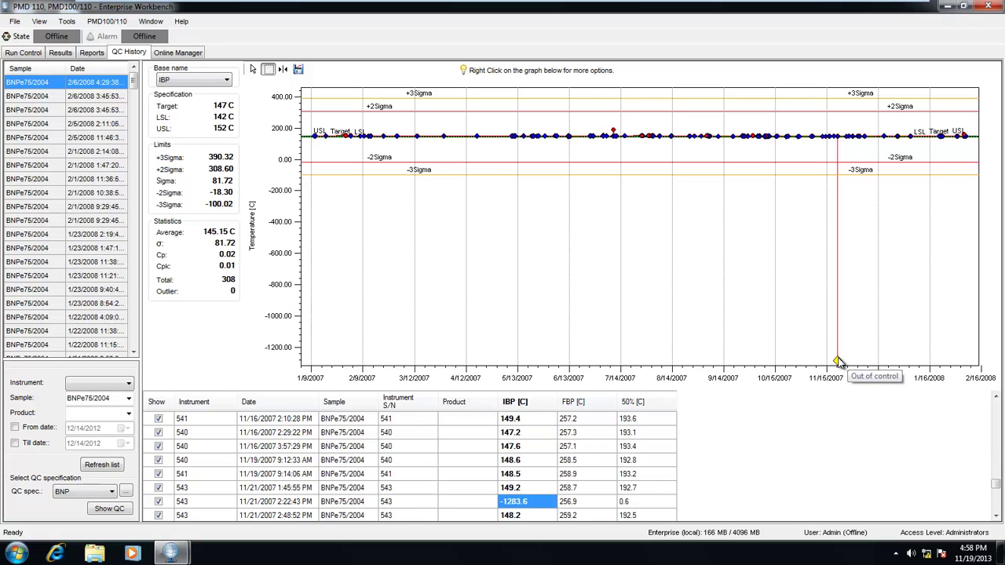
Exclude the -1283.6 run from the IBP chart and rescale it to the 80–220 range
click(158, 502)
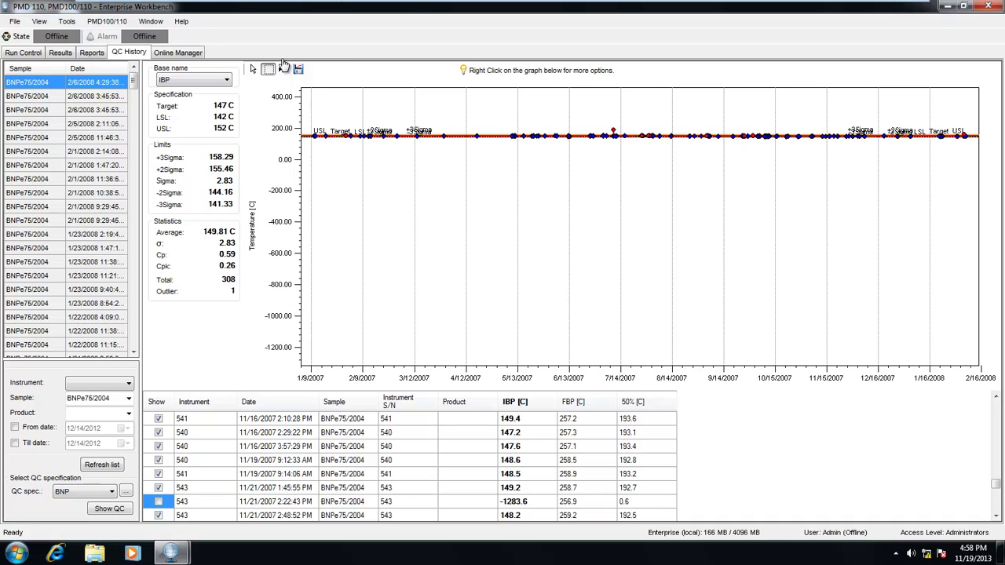
click(252, 69)
mouse_move(318, 126)
click(280, 70)
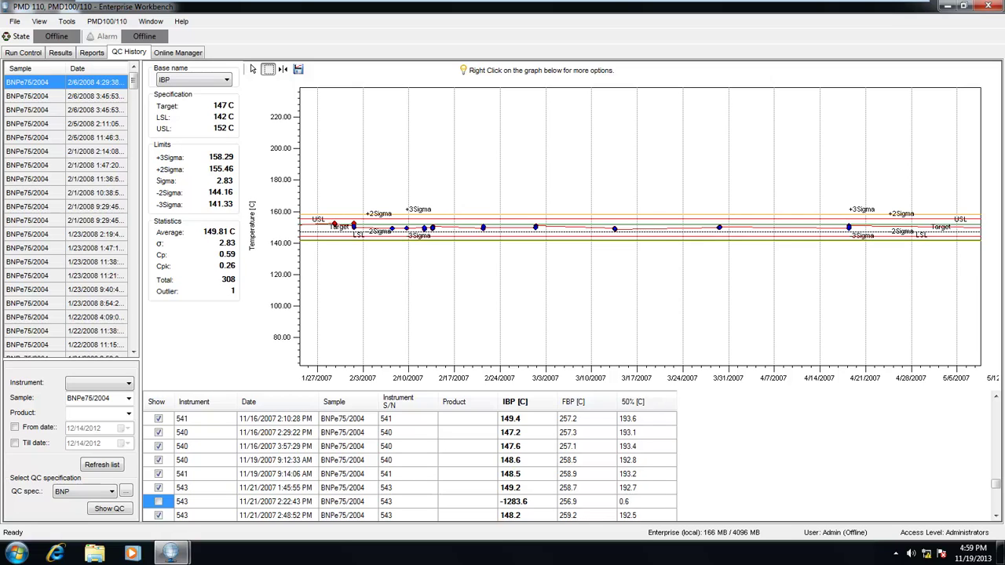
click(226, 80)
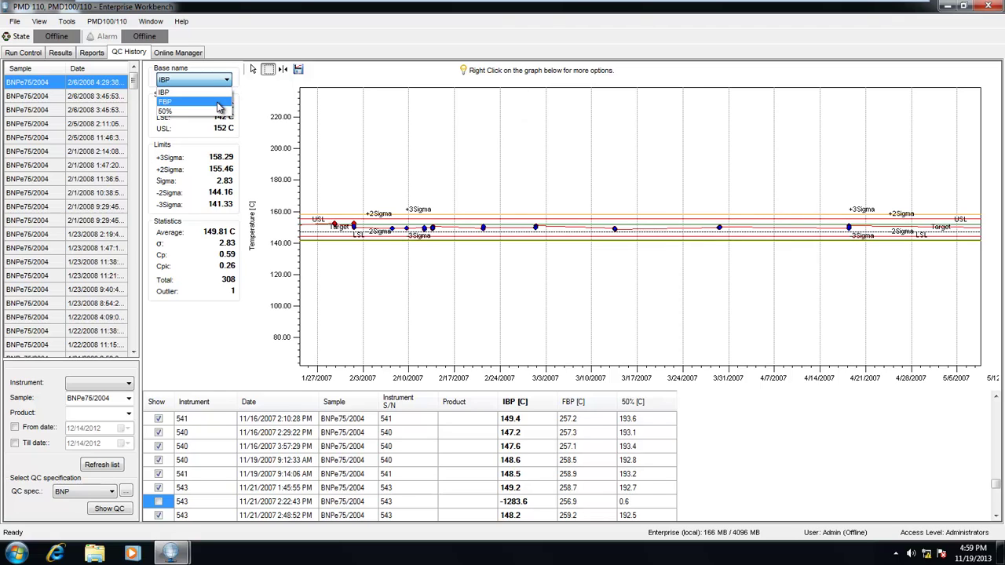
Chart FBP instead of IBP, exclude the 363.6 outlier run, and save the graph
click(218, 104)
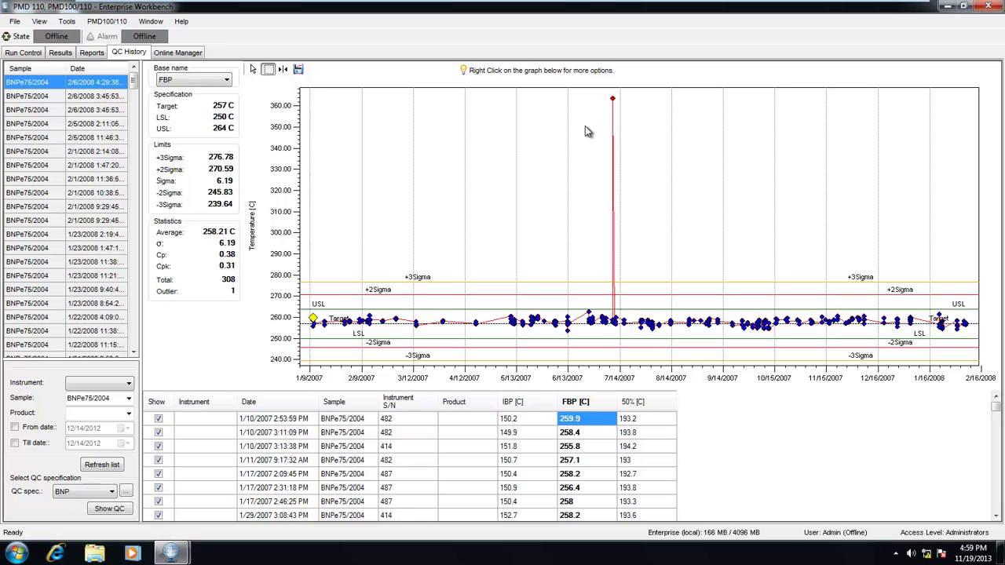
mouse_move(613, 101)
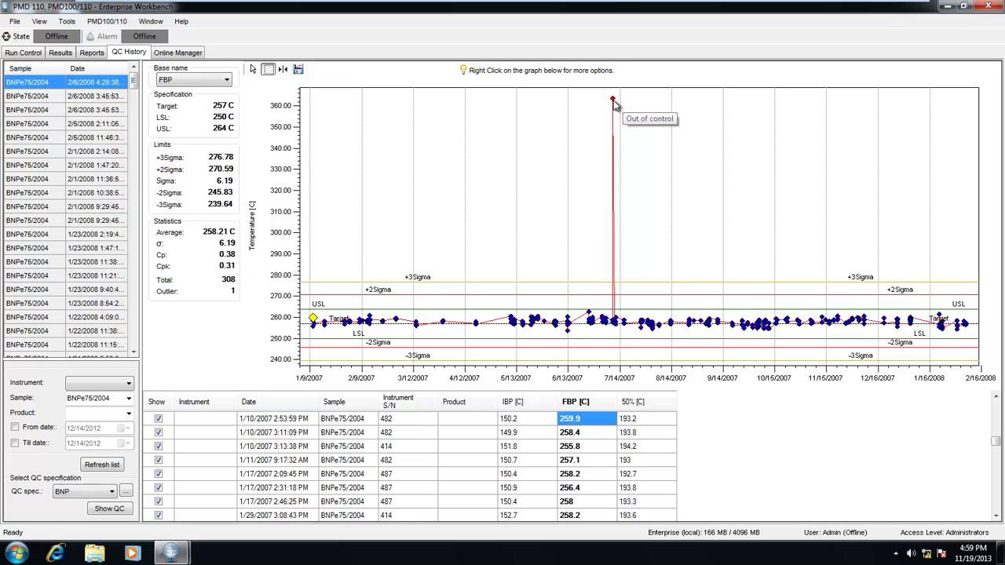
click(612, 100)
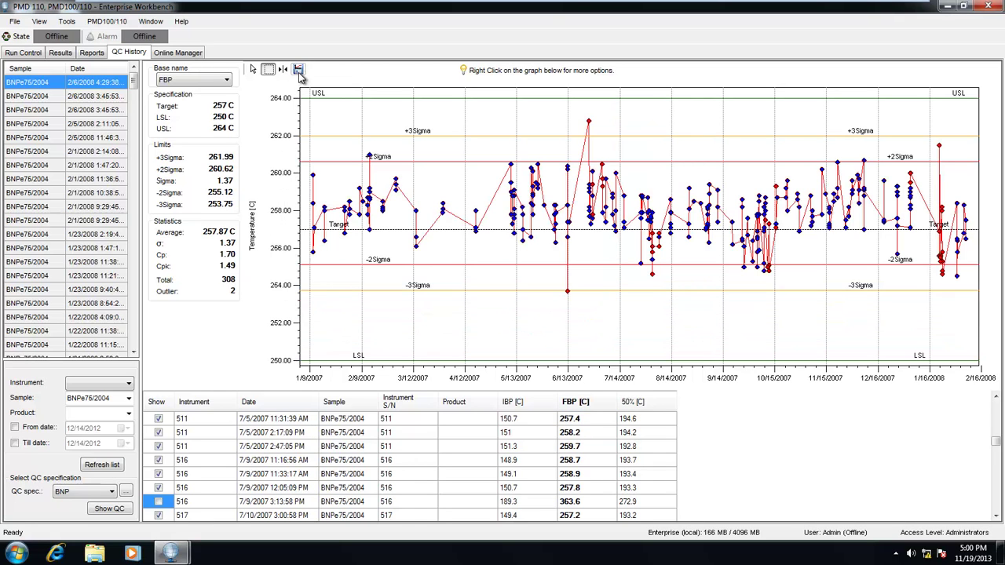
click(298, 69)
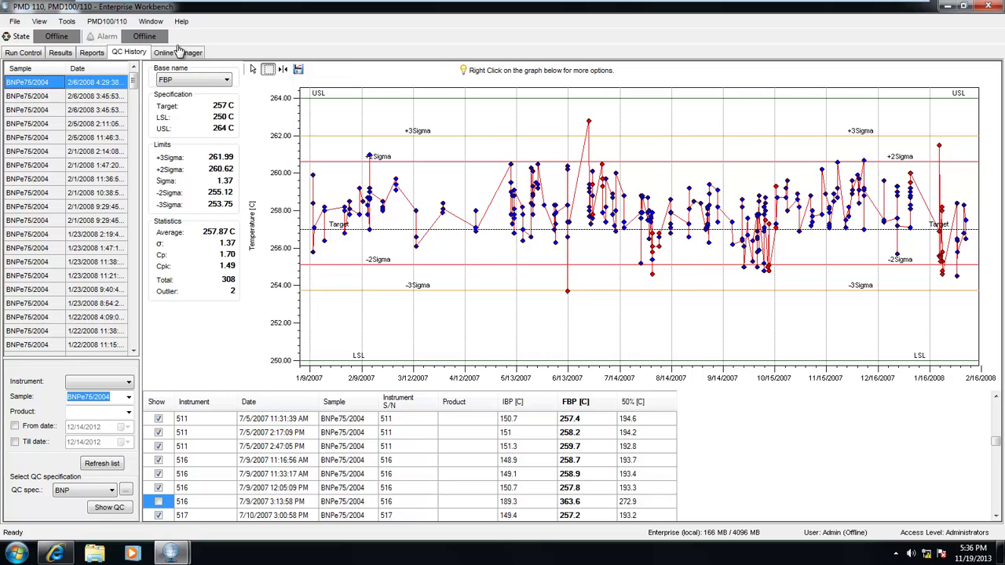
Sign in to the IRIS Online Manager with the login name and password
click(178, 55)
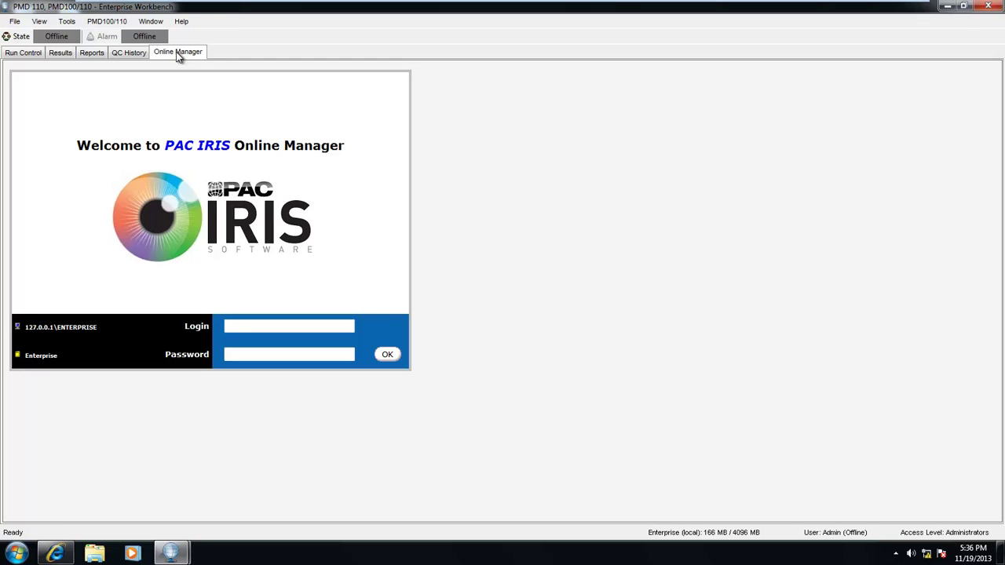
click(245, 325)
text(admin)
key(Tab)
text(admin)
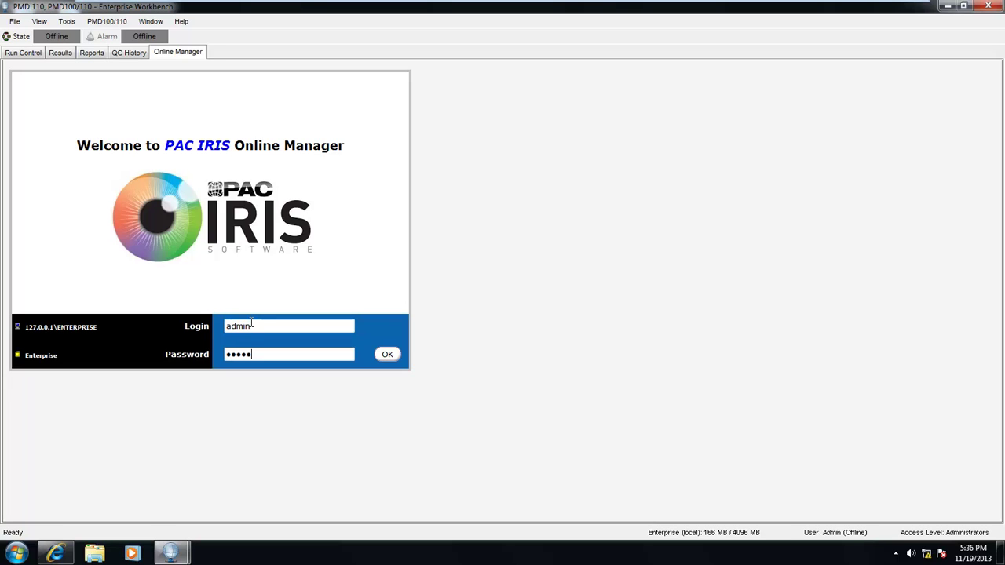
key(Return)
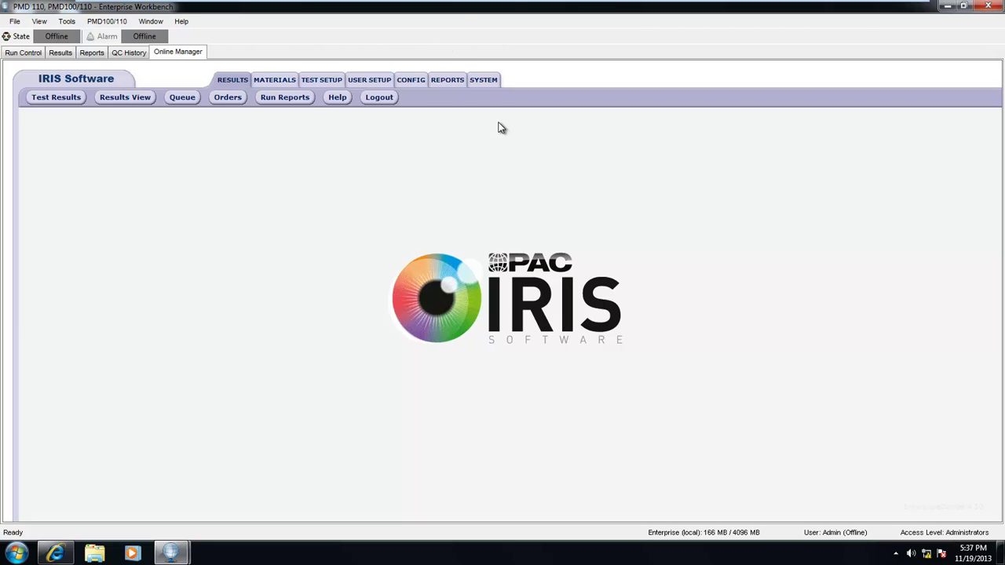
Review the SYSTEM > Database Backup and restore and Archival pages, then go to Reports
click(488, 84)
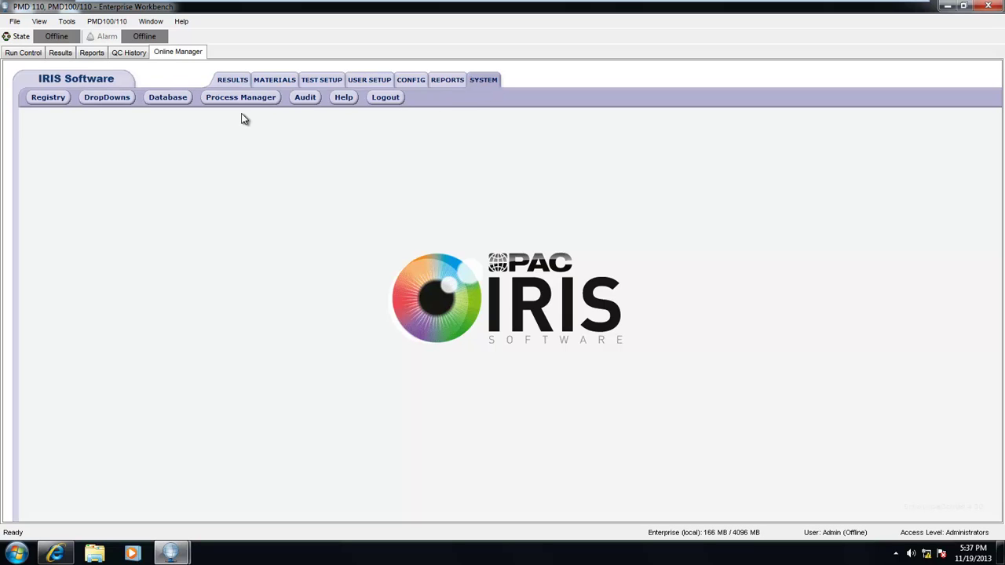
click(173, 99)
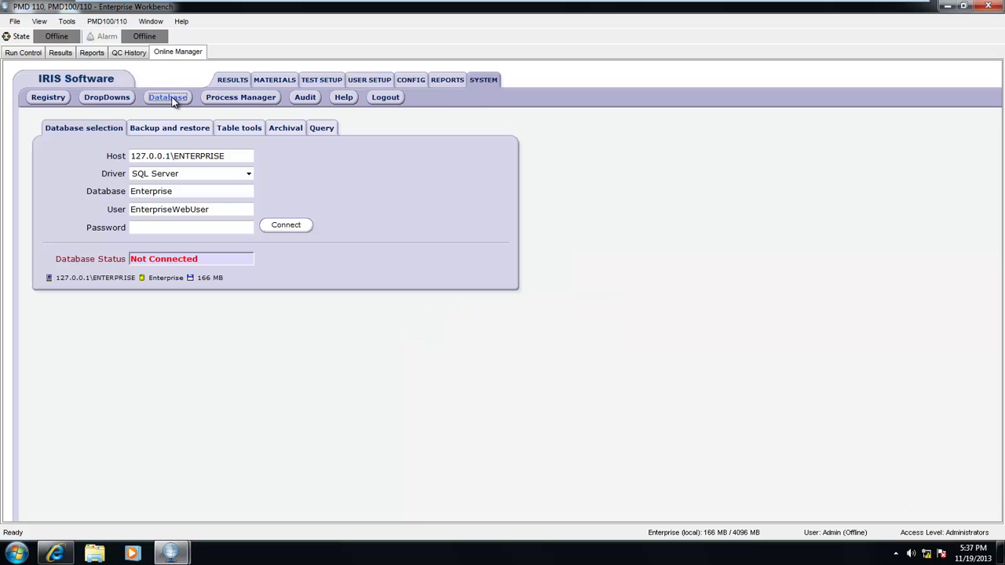
click(174, 133)
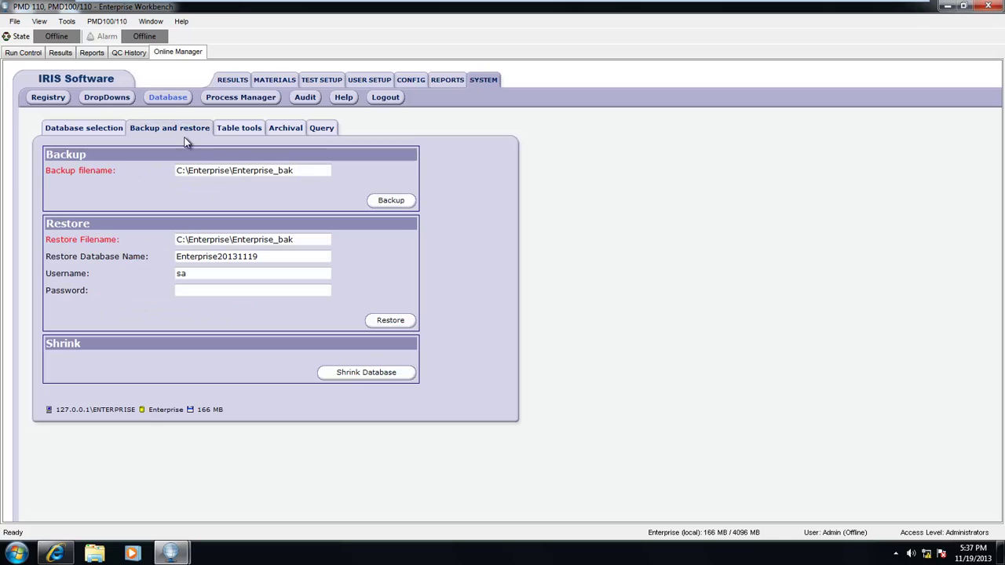
click(284, 129)
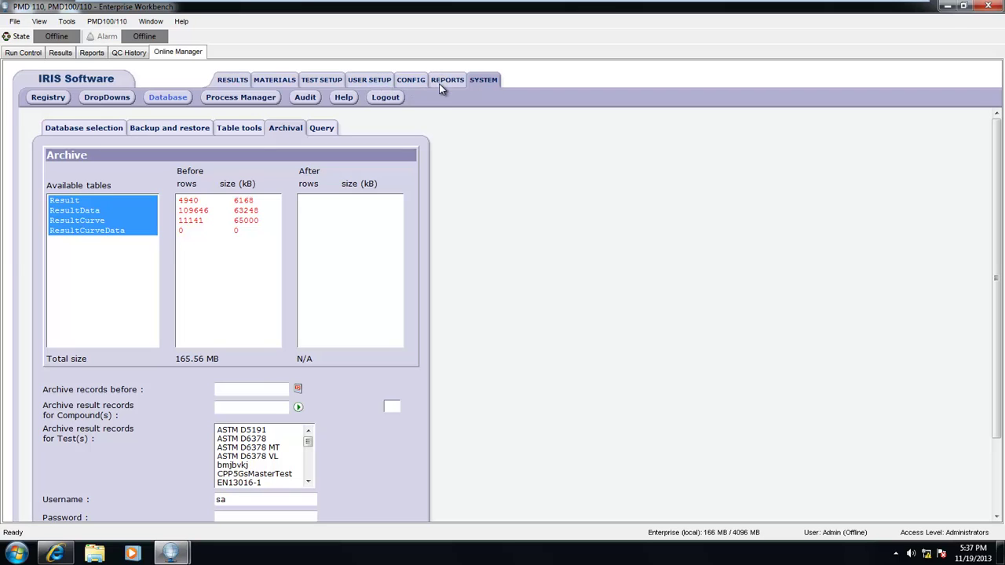
click(441, 81)
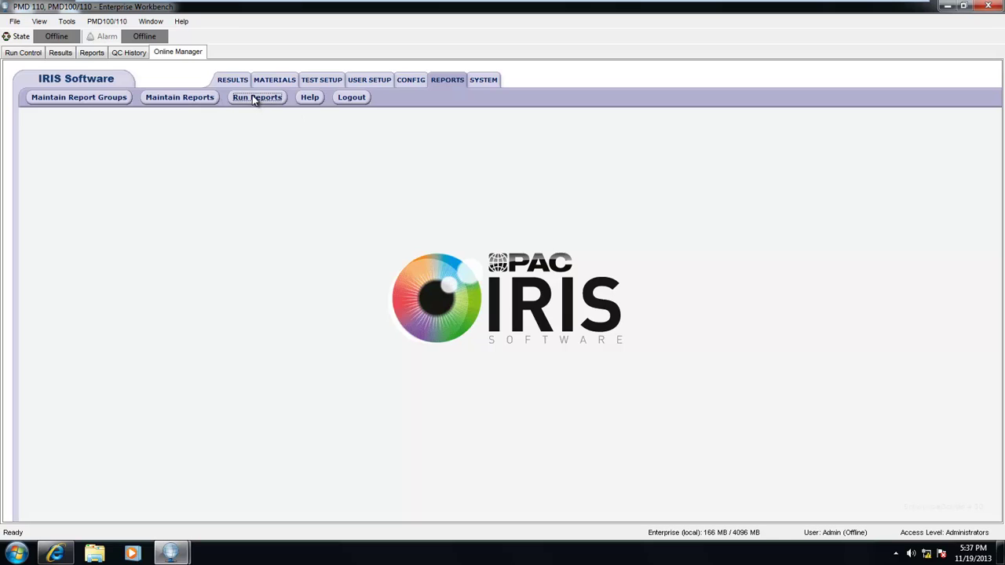
Choose the PMD100/110 report from the Results - Workbench group under Run Reports
click(256, 98)
click(77, 254)
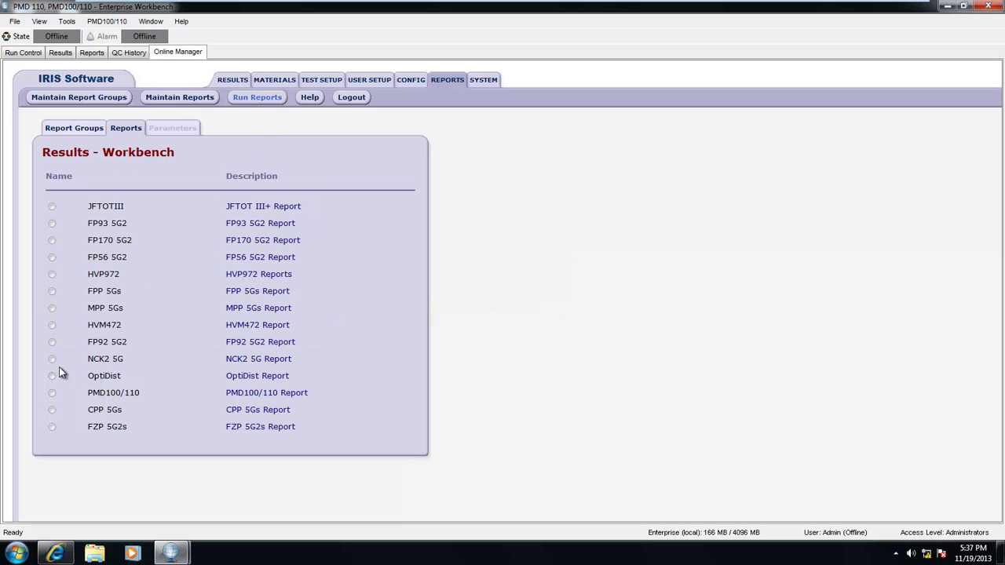
click(52, 393)
Set the report's Test to PMDMasterTest and Sample to BNPe75/2007
click(246, 197)
click(243, 219)
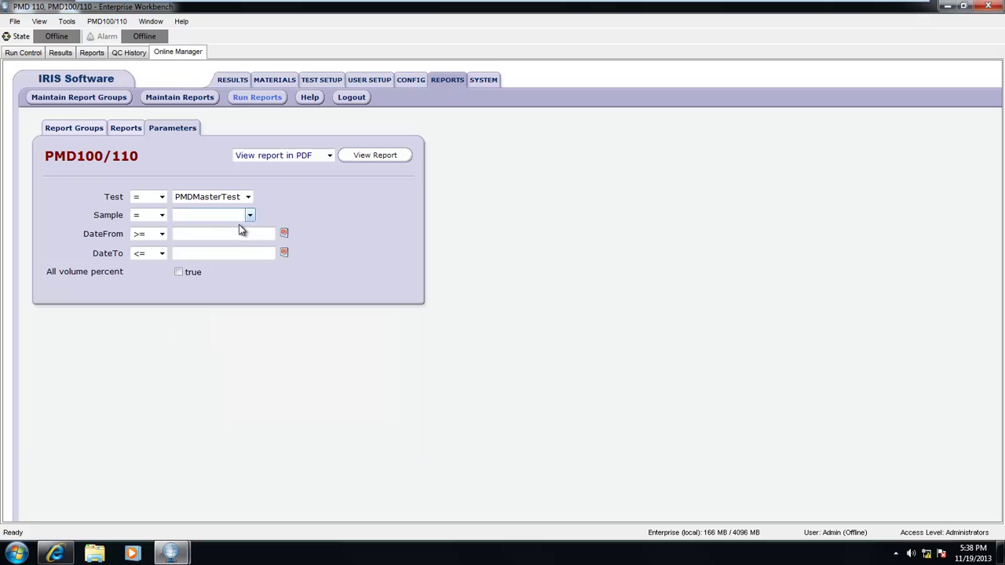
click(248, 215)
click(212, 275)
click(249, 215)
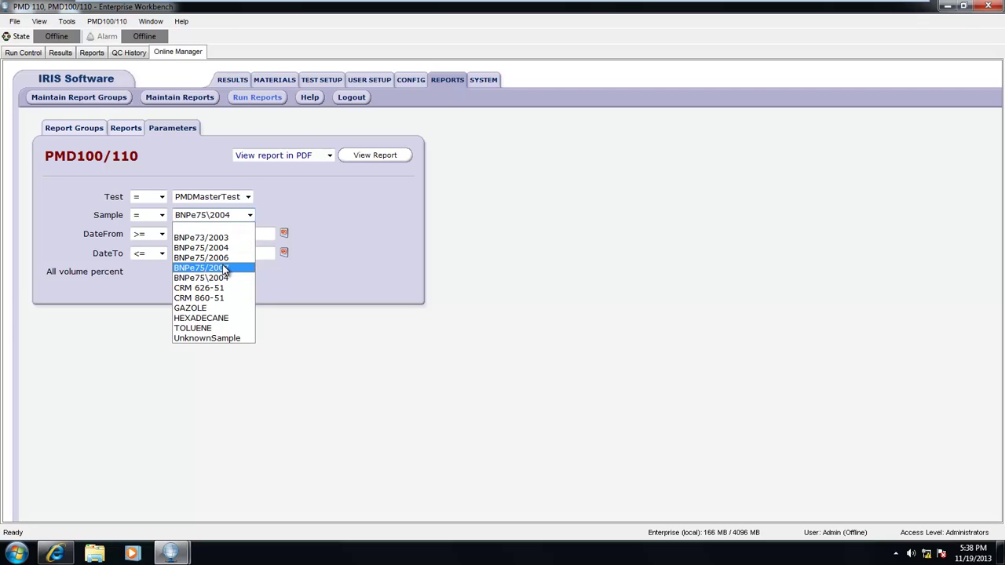
click(222, 265)
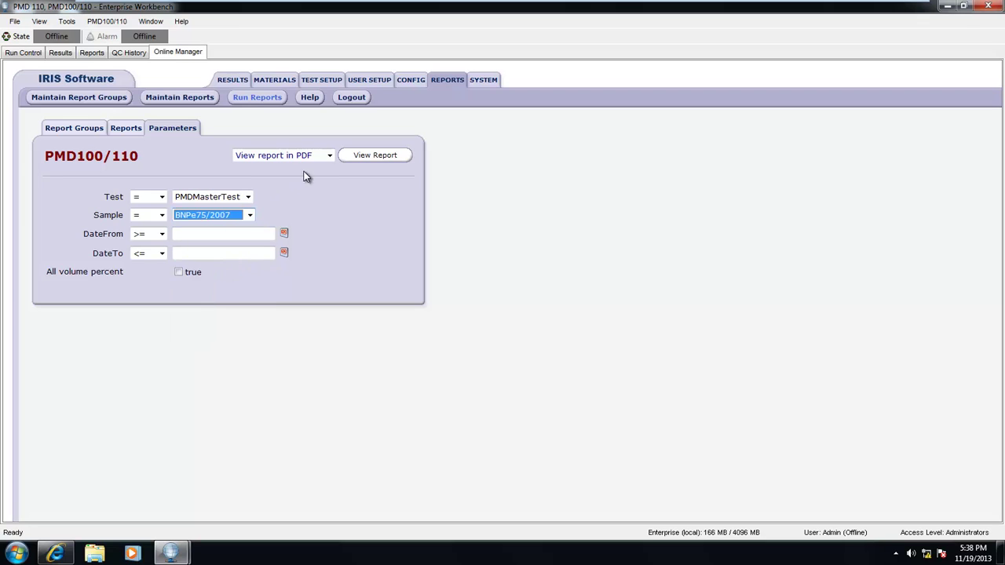
click(329, 157)
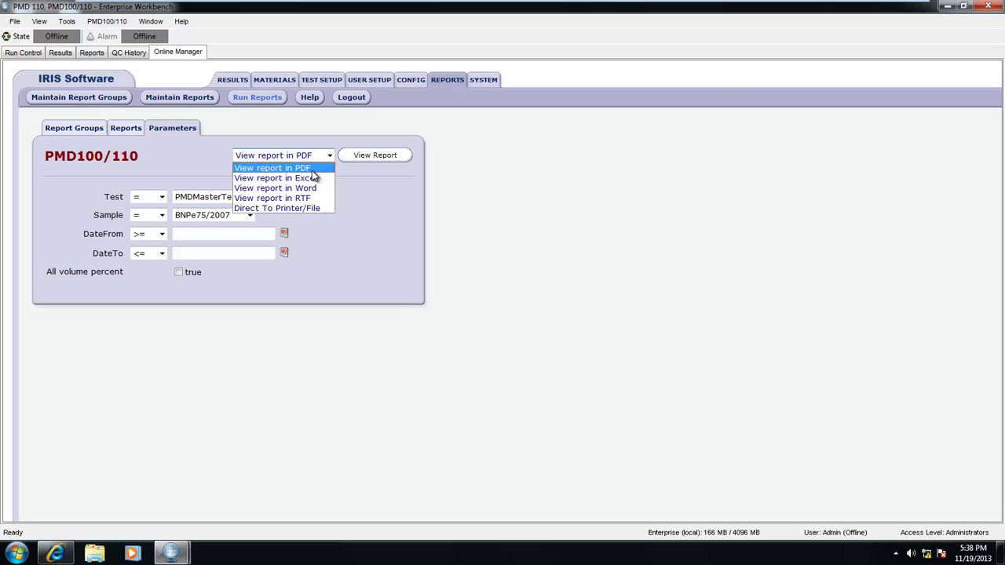